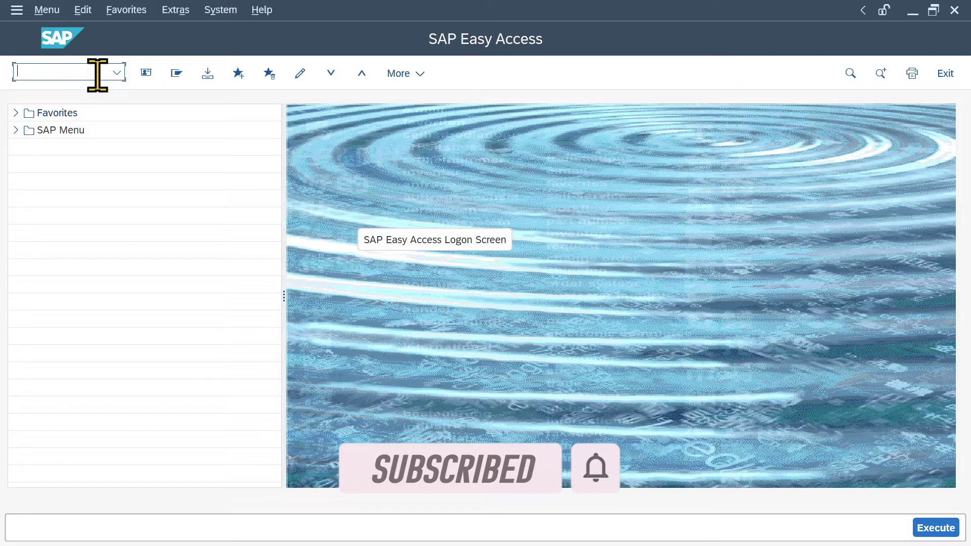
Step: Start transaction LSMW, close its welcome popup, and begin a new project entry
text(LSMW)
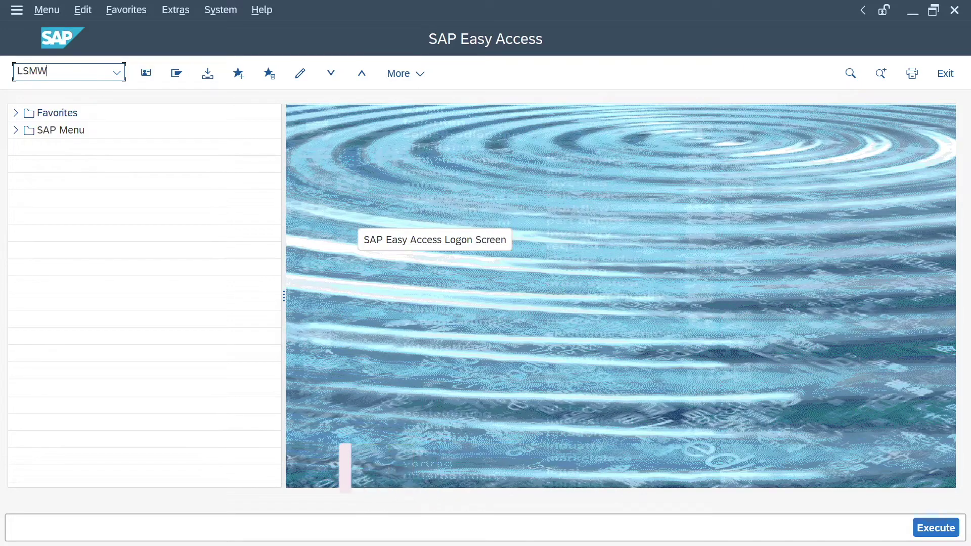
key(Return)
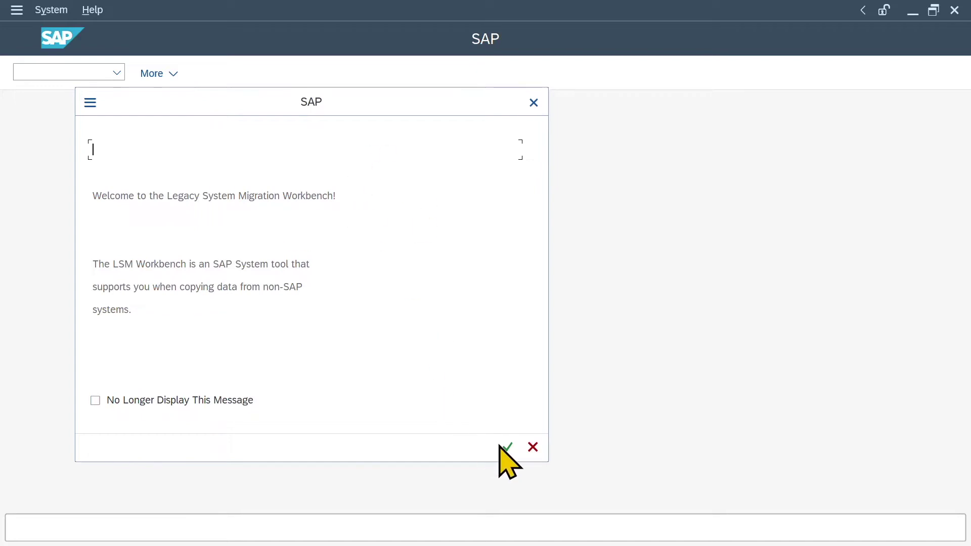
click(507, 447)
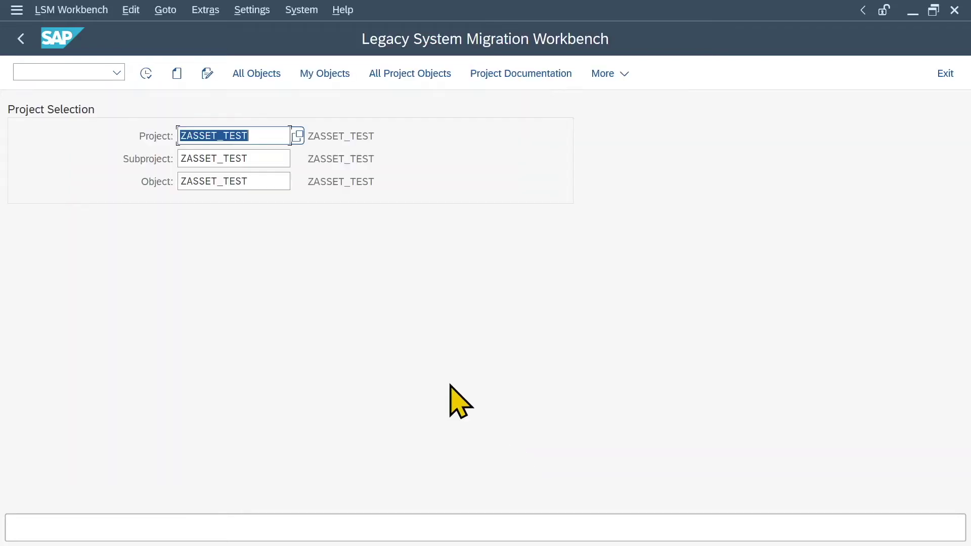
click(176, 73)
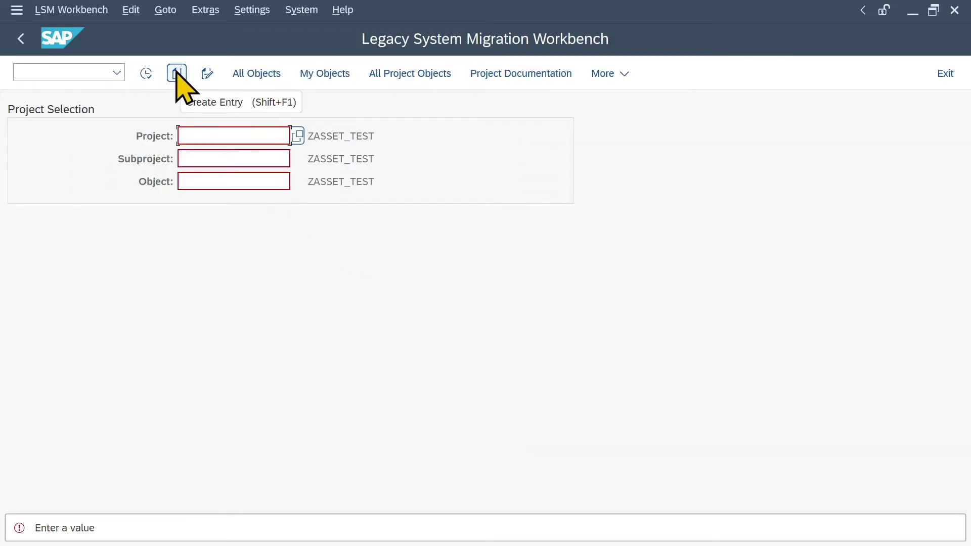
Step: Create project ZASSET1 described 'This project is to generate asset masters'
click(177, 74)
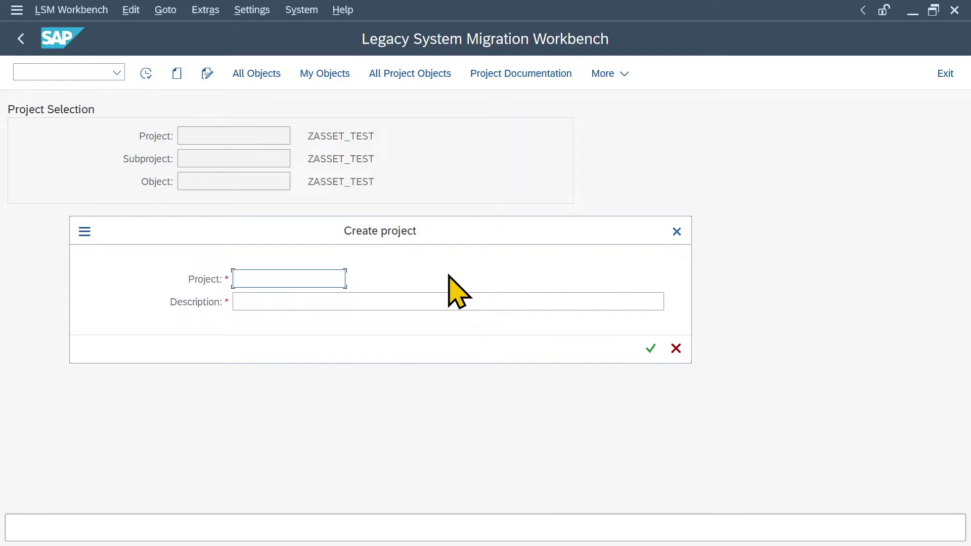
text(Z)
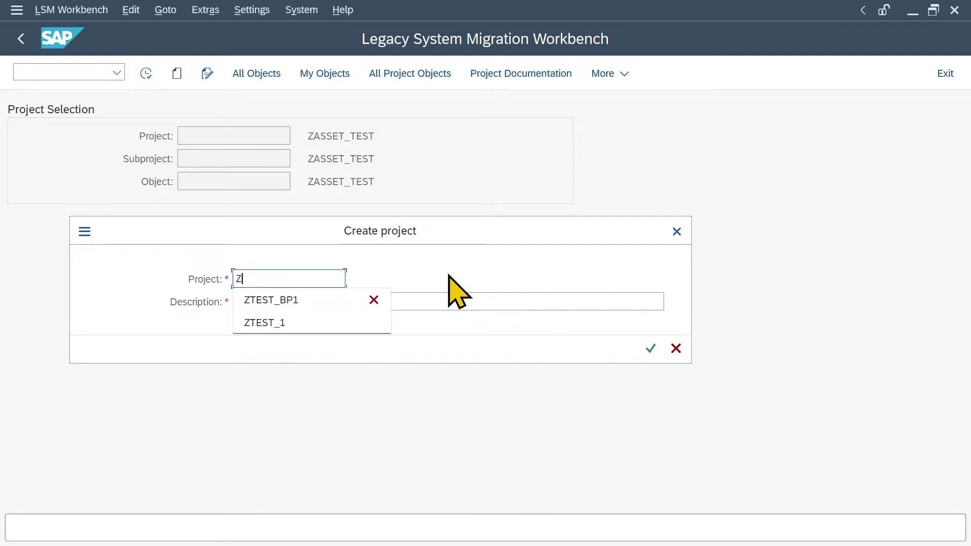
text(ASSET1)
key(Tab)
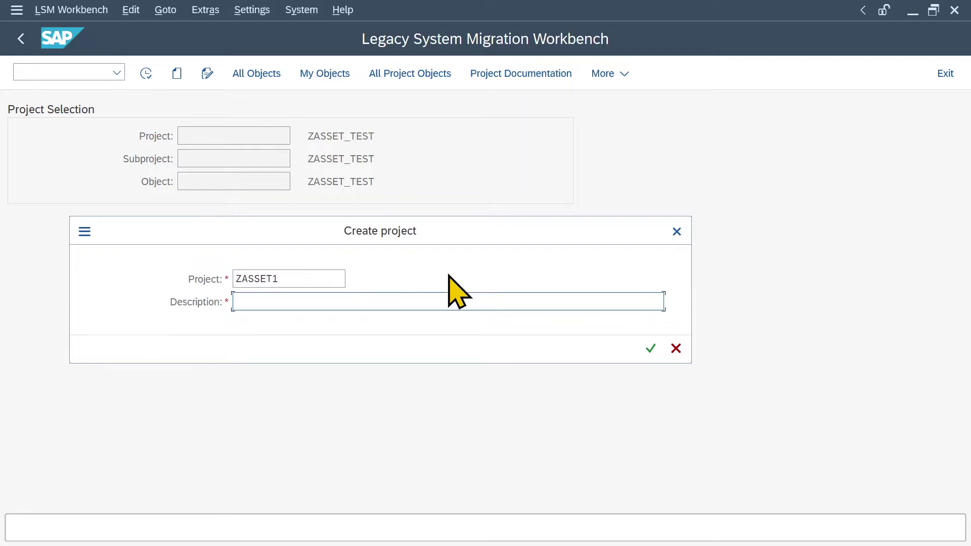
text(This project is to generate asset masters)
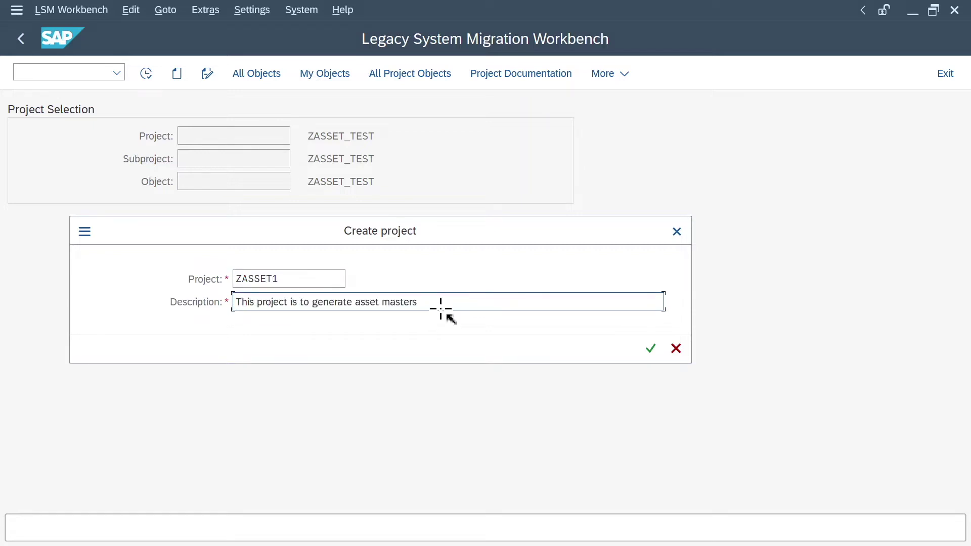
click(651, 349)
Step: Create subproject ZASSET1 with the same description, copied from the project
key(shift+Tab)
drag(284, 247, 190, 277)
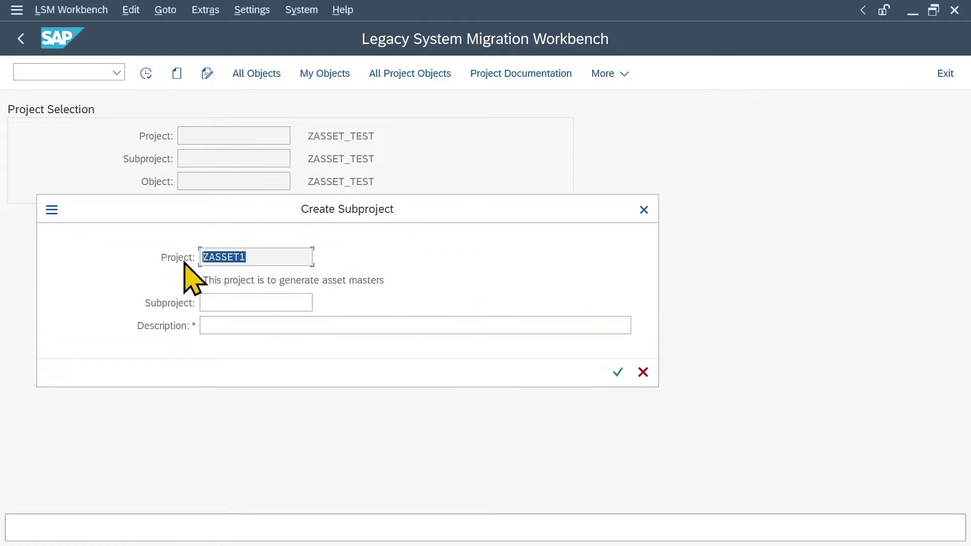
key(ctrl+c)
click(223, 303)
key(ctrl+v)
drag(385, 280, 204, 281)
key(ctrl+c)
click(241, 325)
key(ctrl+v)
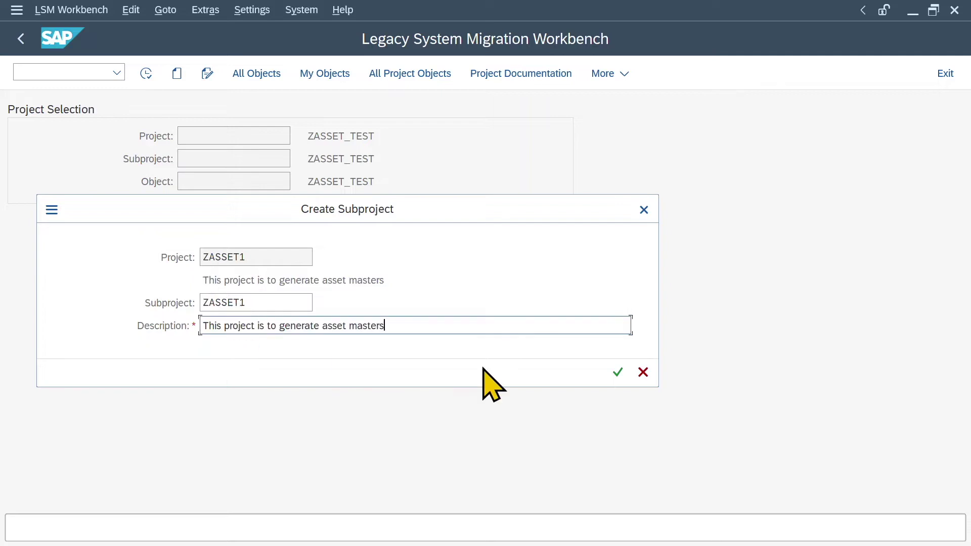
click(617, 373)
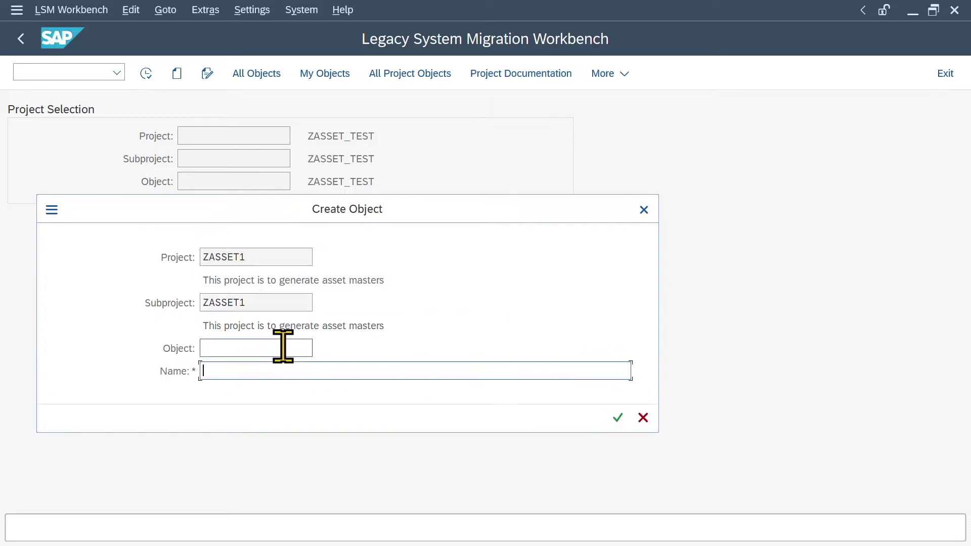
Step: Create object ZASSET1 with the same description 'This project is to generate asset masters'
click(283, 348)
drag(251, 303, 189, 310)
key(ctrl+c)
click(262, 349)
key(ctrl+v)
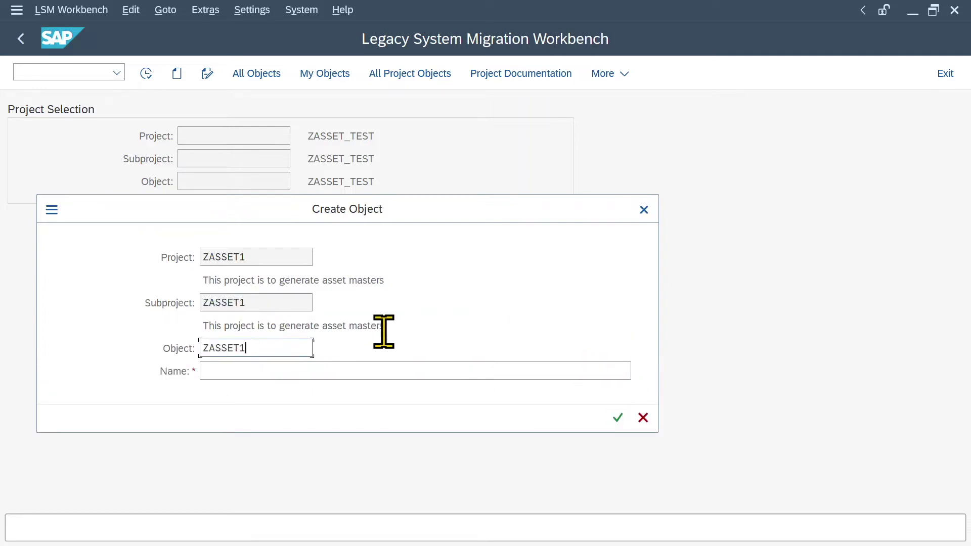
click(379, 370)
key(ctrl+v)
click(618, 417)
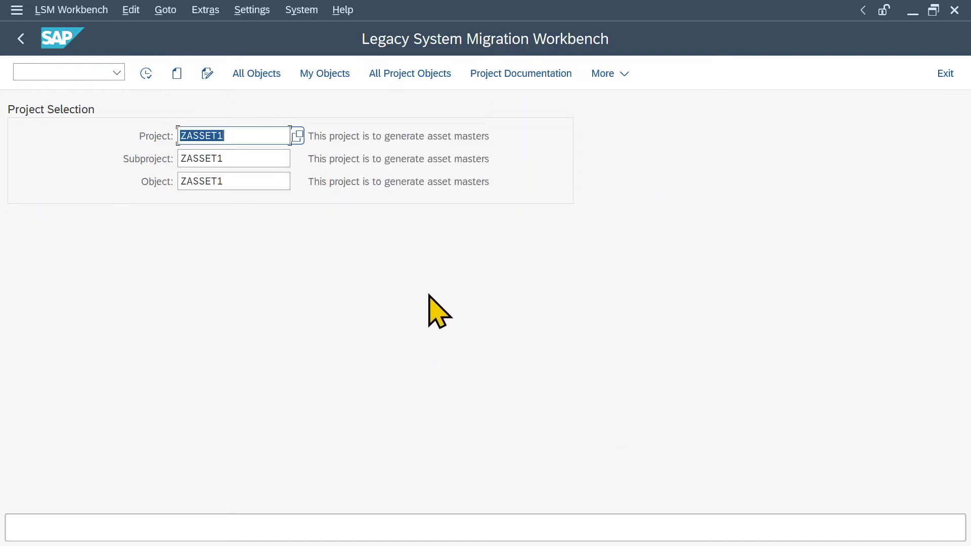
Step: Edit ZASSET1's object attributes and select Batch Input Recording as the import method
click(152, 74)
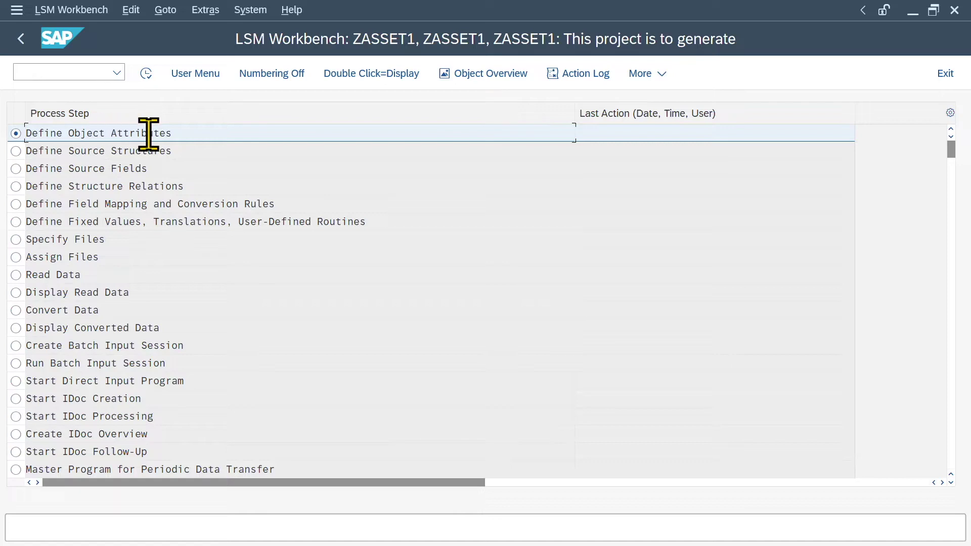
click(148, 75)
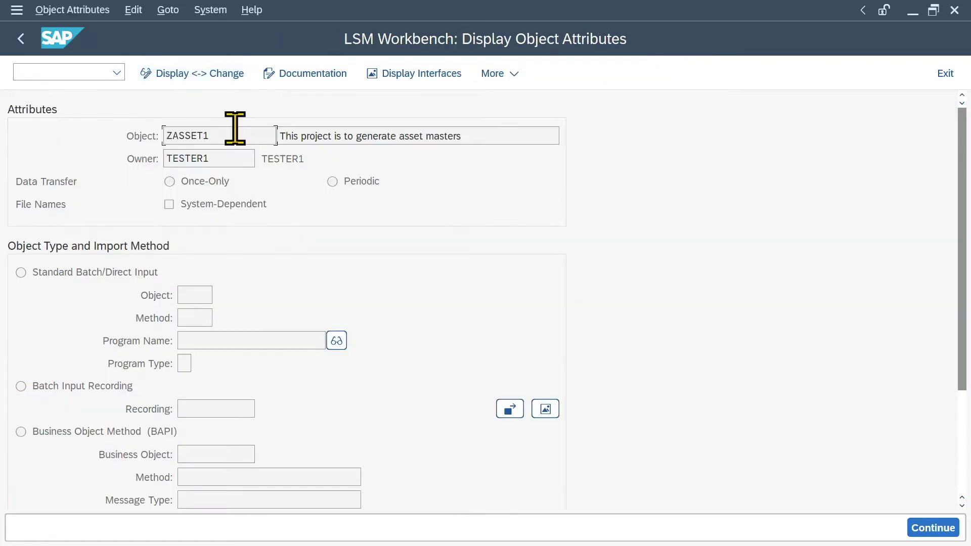
click(208, 74)
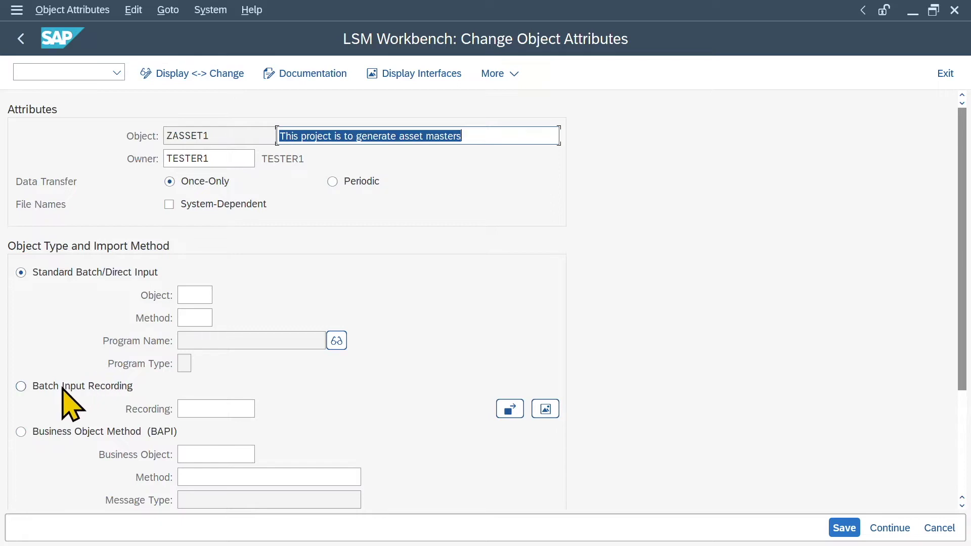
click(20, 386)
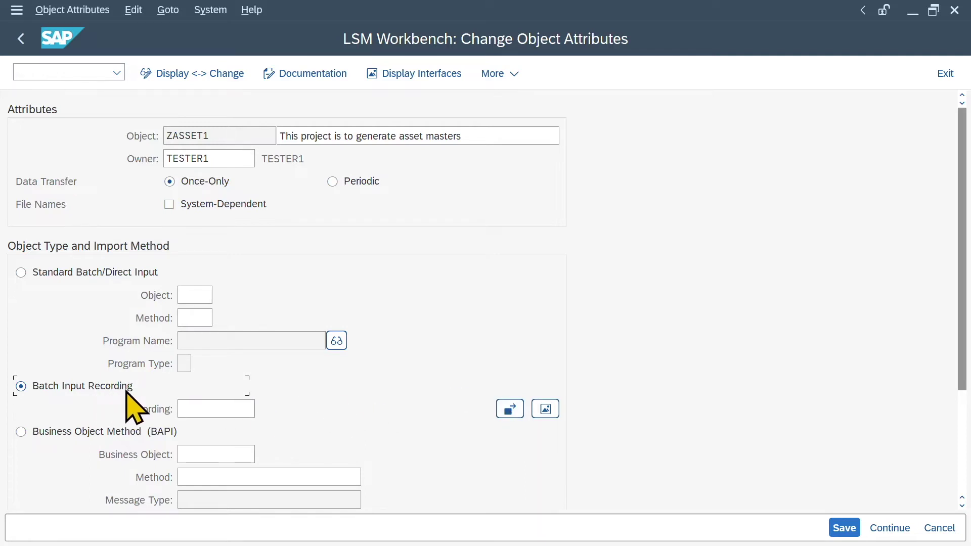
click(545, 410)
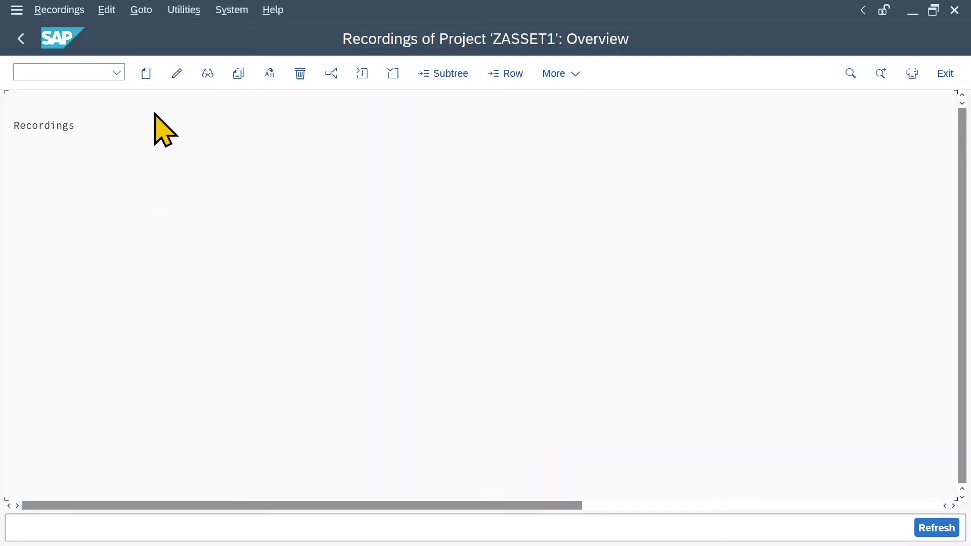
Step: Create recording ZASSET 'Create Asset Master' recording transaction AS01
click(146, 75)
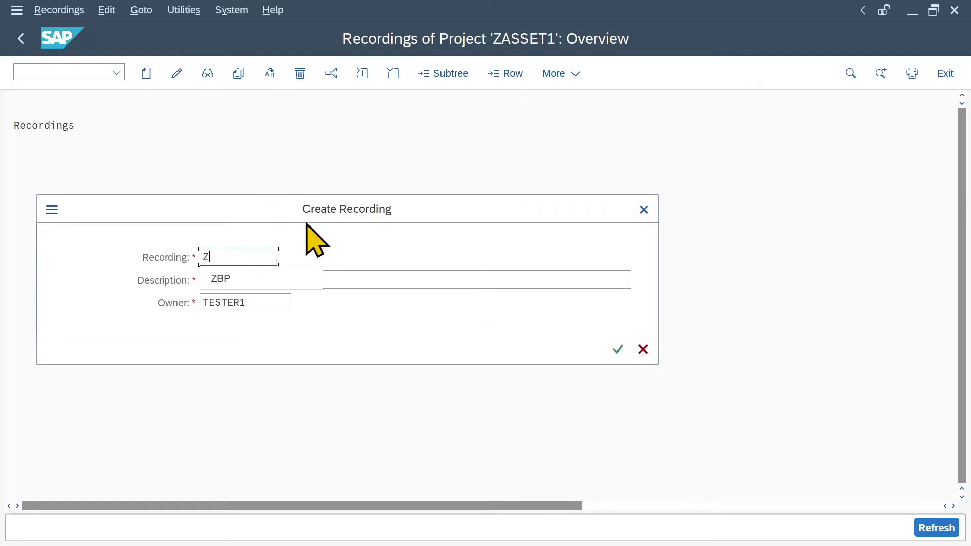
text(ZASSET)
key(Tab)
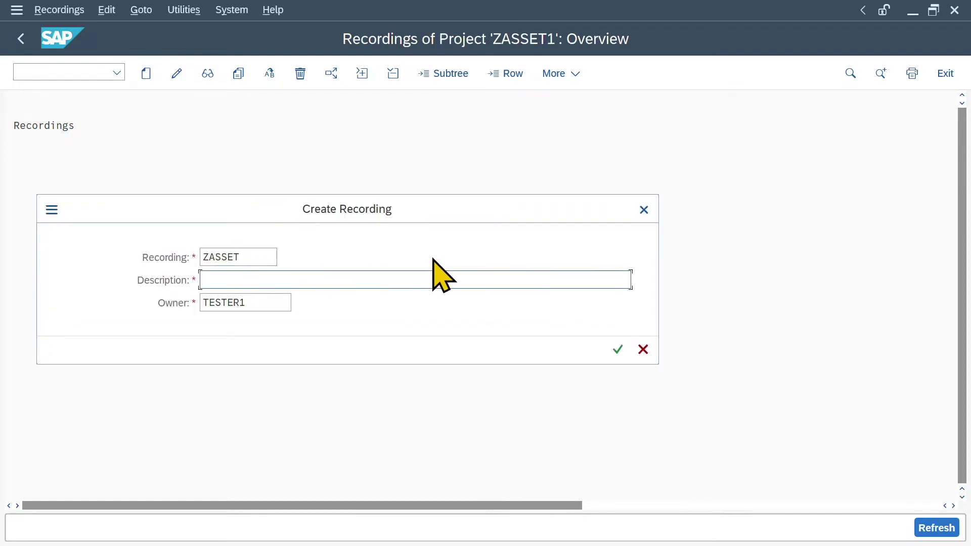
text(Create Asset Master)
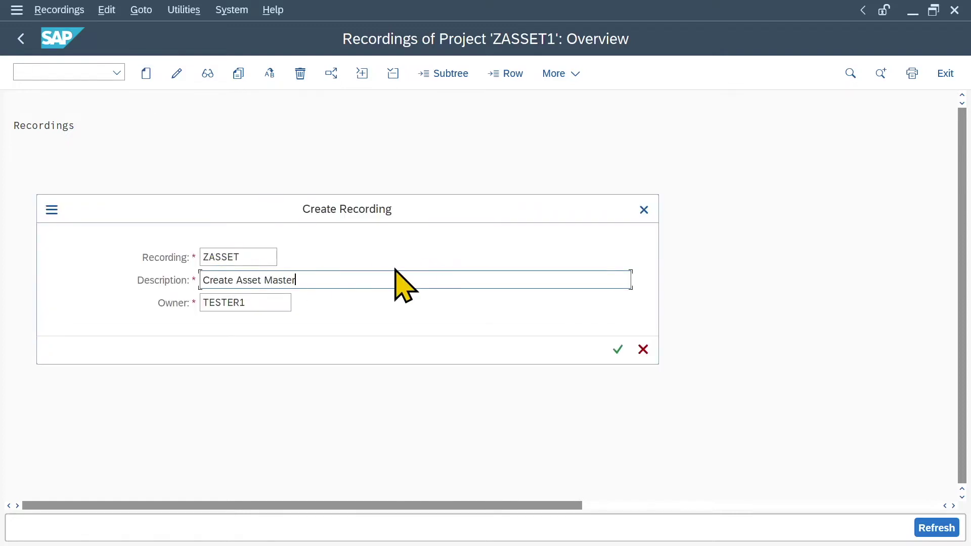
click(618, 350)
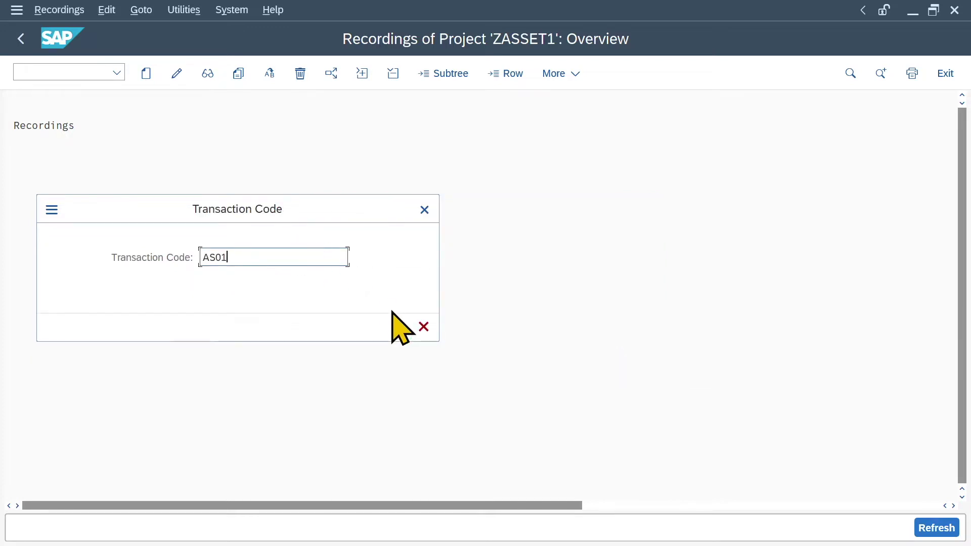
click(398, 326)
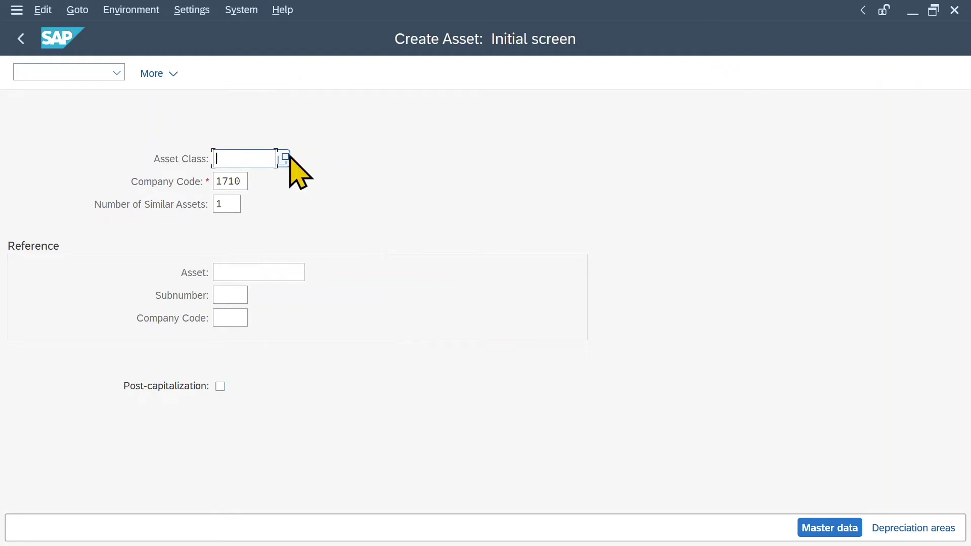
Step: Enter 2000 on the Create Asset initial screen and describe the asset as 'Test Asset LSMW2'
text(2000)
key(Tab)
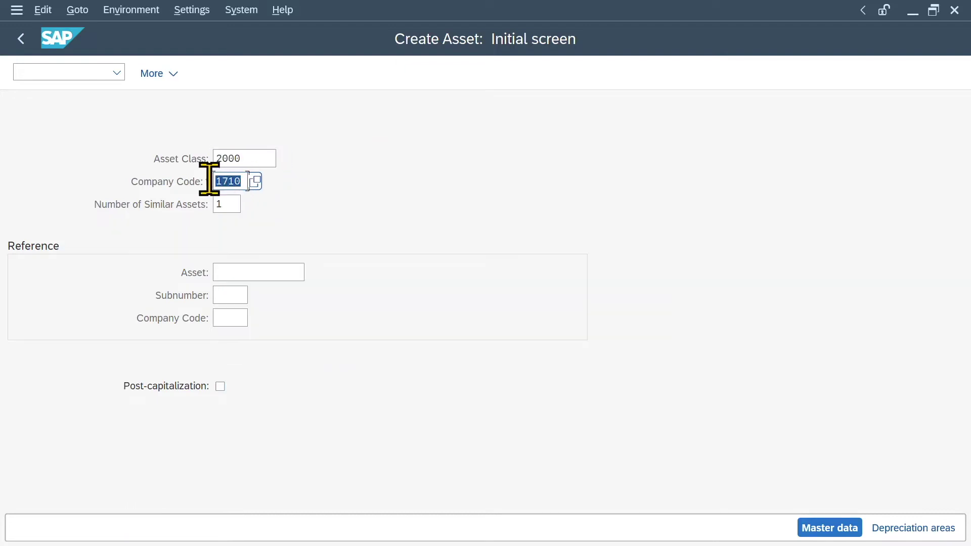
key(Tab)
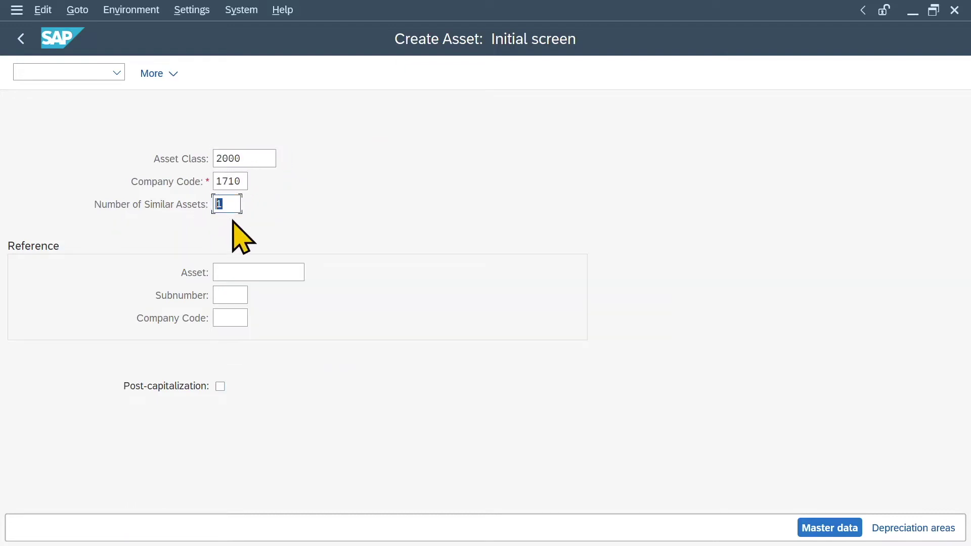
click(840, 529)
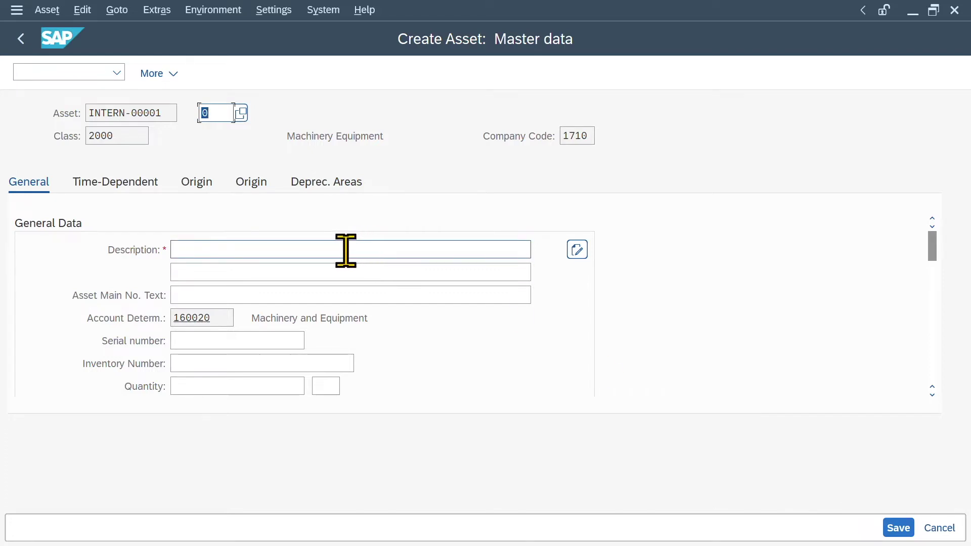
click(240, 250)
text(Test Asset LSMW)
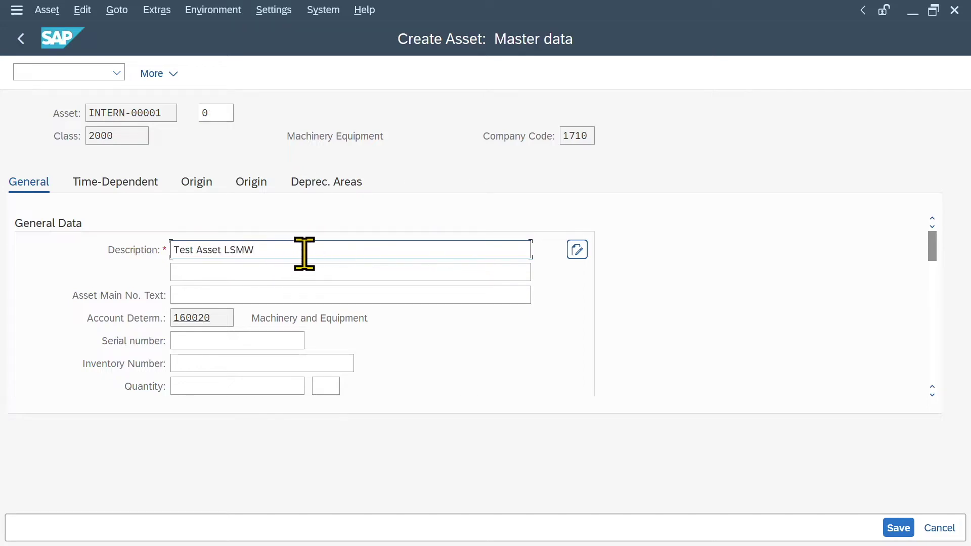
text(2)
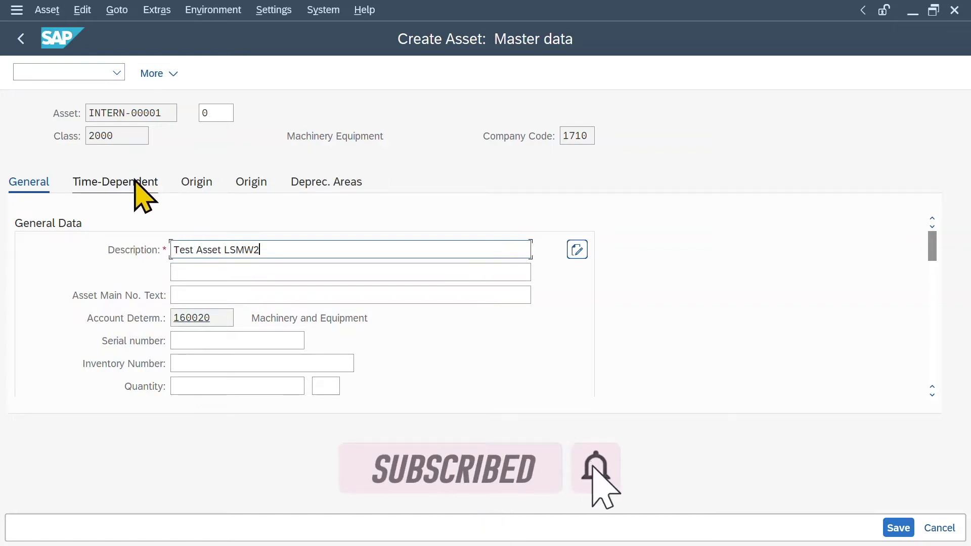
Step: Set cost center US10_OH, review the Origin and Deprec. Areas tabs, and save the asset
click(135, 181)
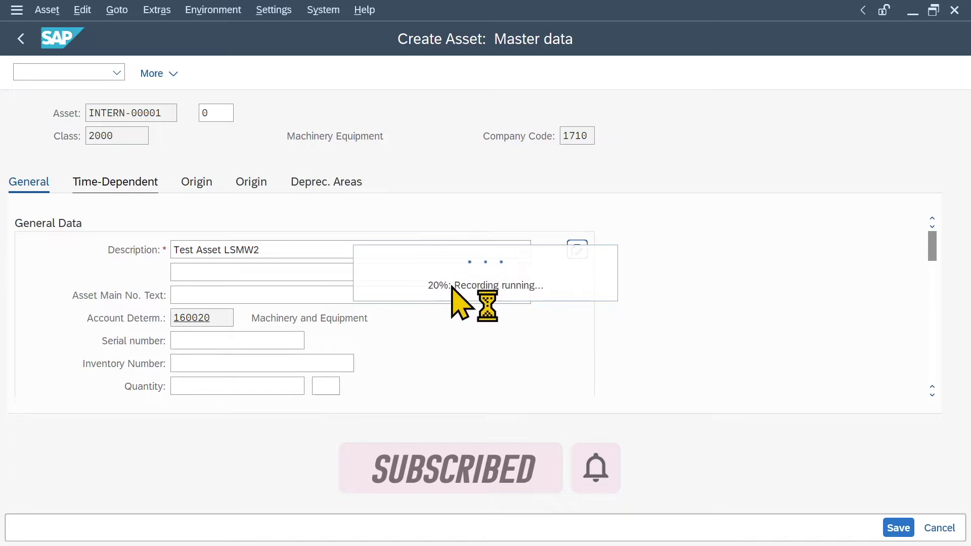
click(218, 249)
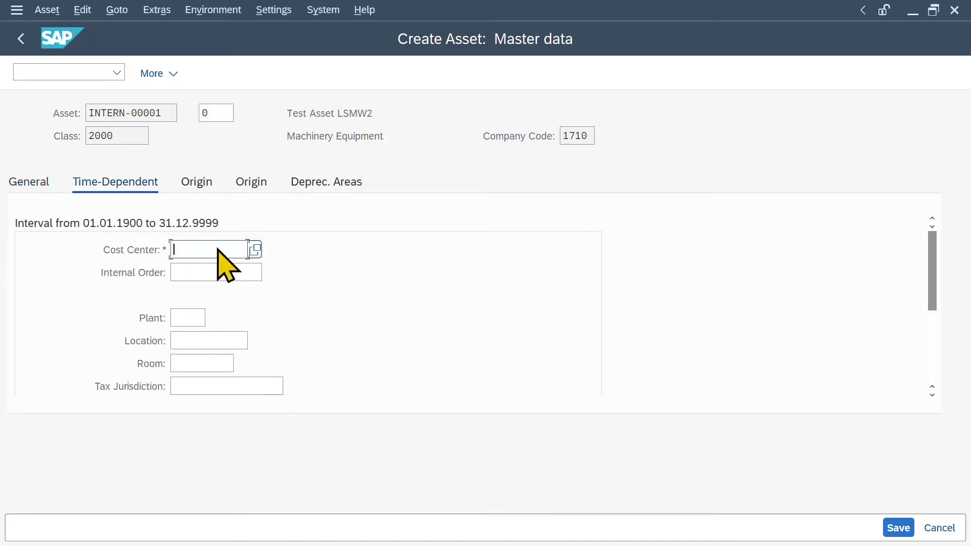
click(217, 268)
key(Return)
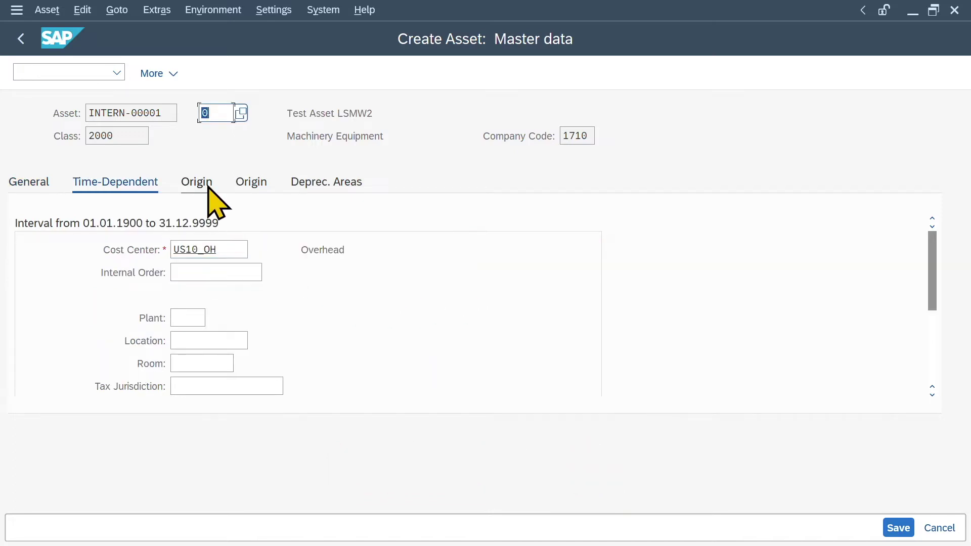
click(208, 186)
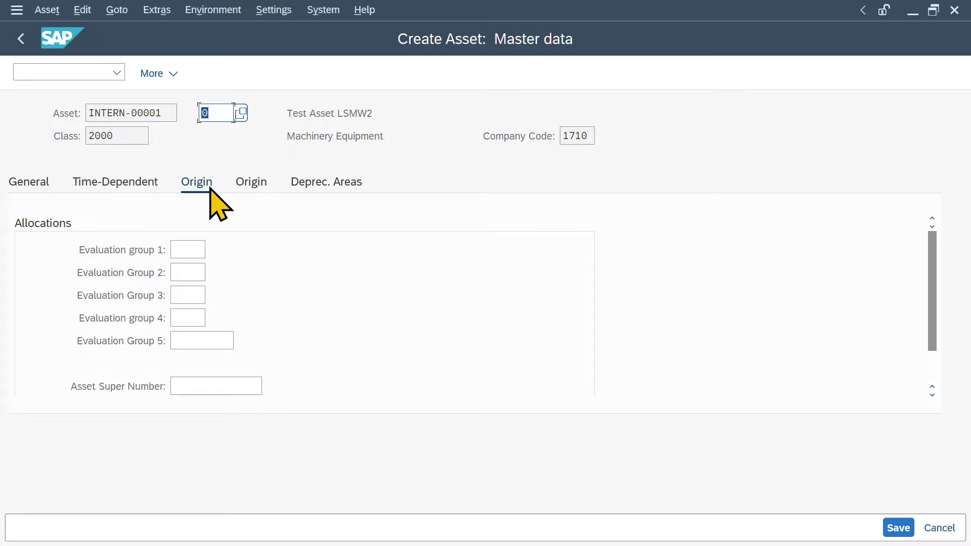
click(263, 186)
click(329, 188)
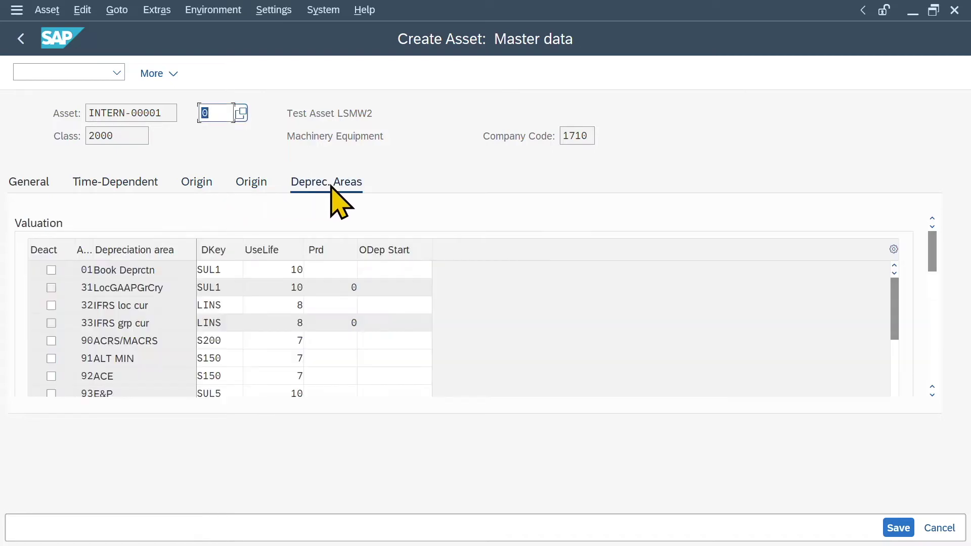
click(896, 527)
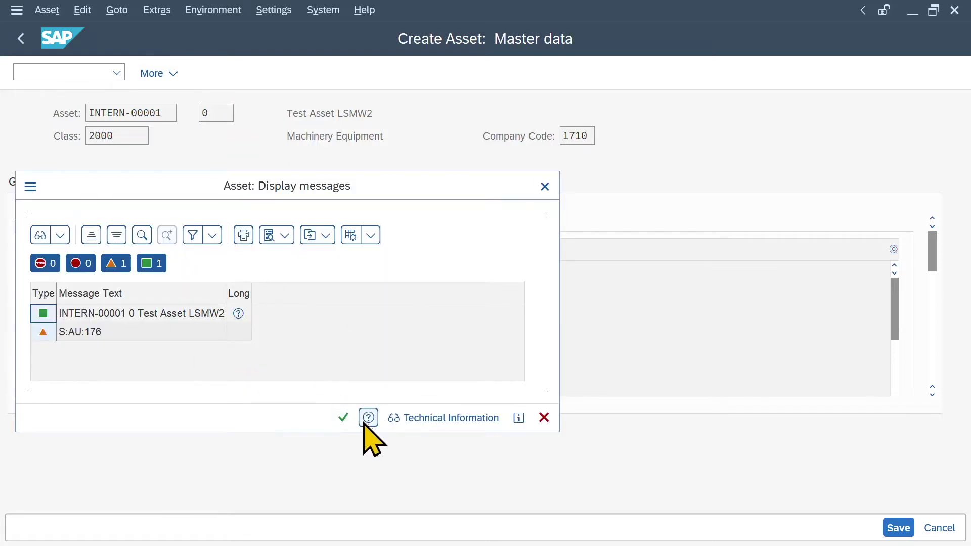
Step: Give all recorded fields default names and save recording ZASSET
click(344, 417)
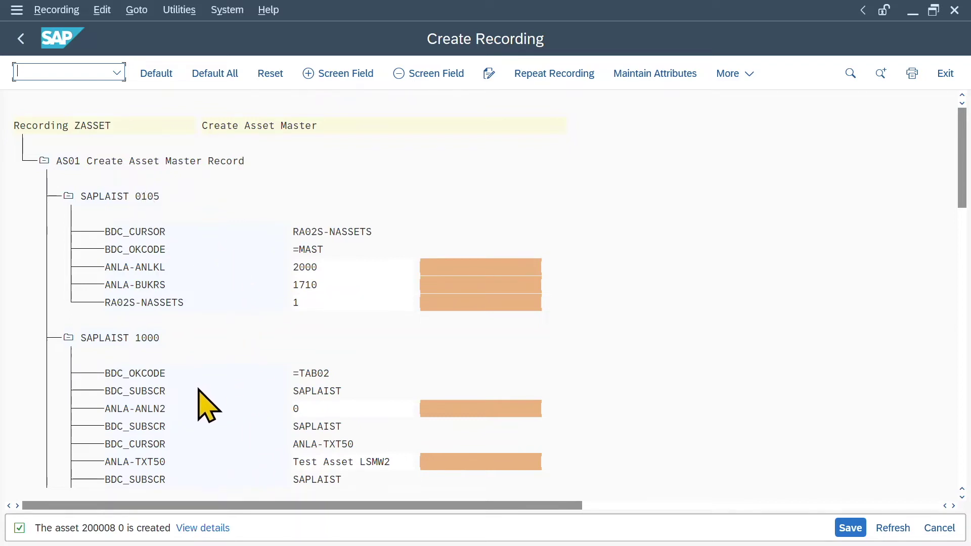
click(223, 77)
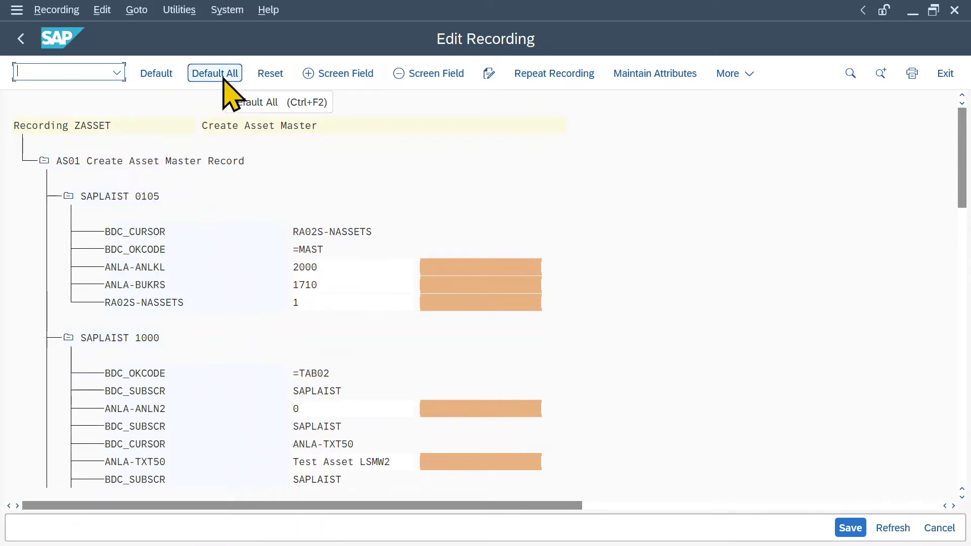
click(852, 527)
Step: Back in the object attributes, select recording ZASSET for the project
click(23, 39)
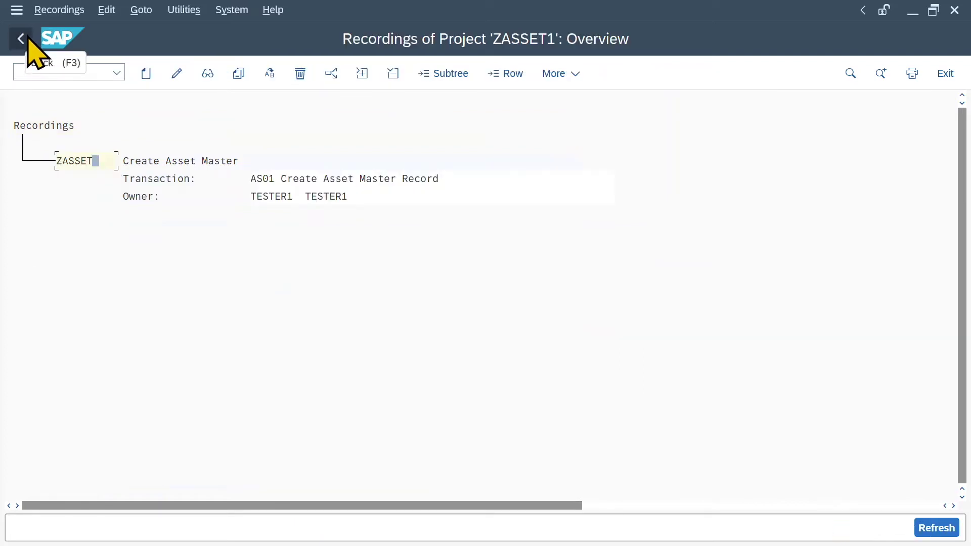
click(26, 39)
click(226, 407)
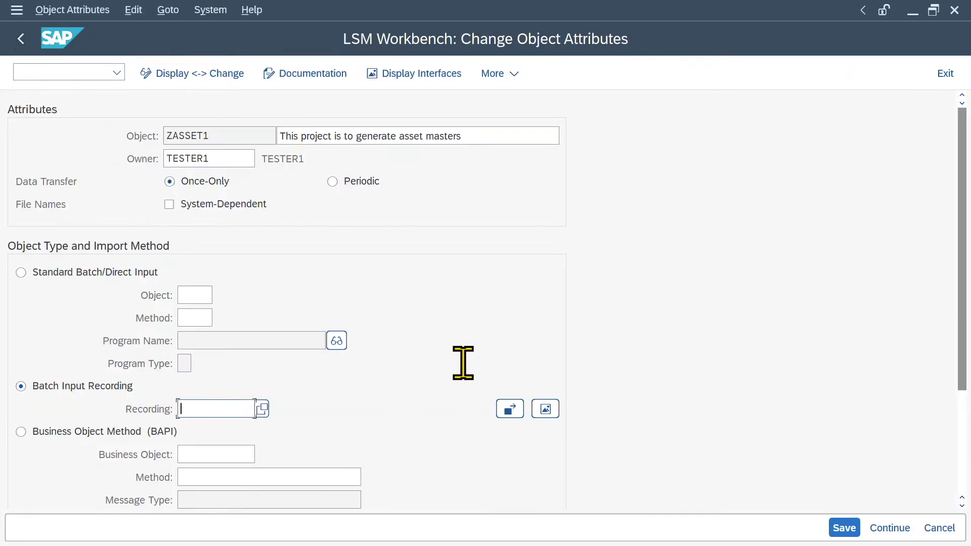
click(263, 410)
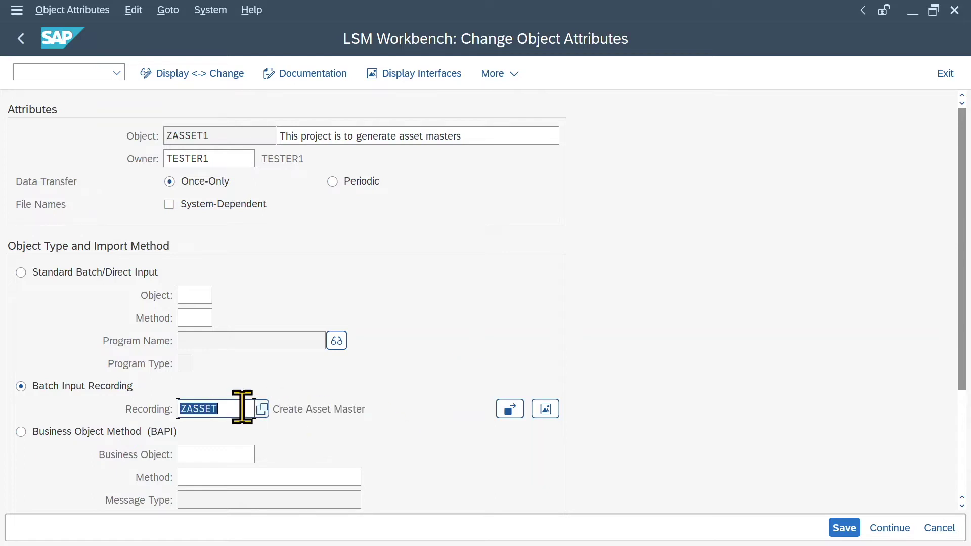
Step: Save the object attributes and open Define Source Structures in change mode
click(848, 534)
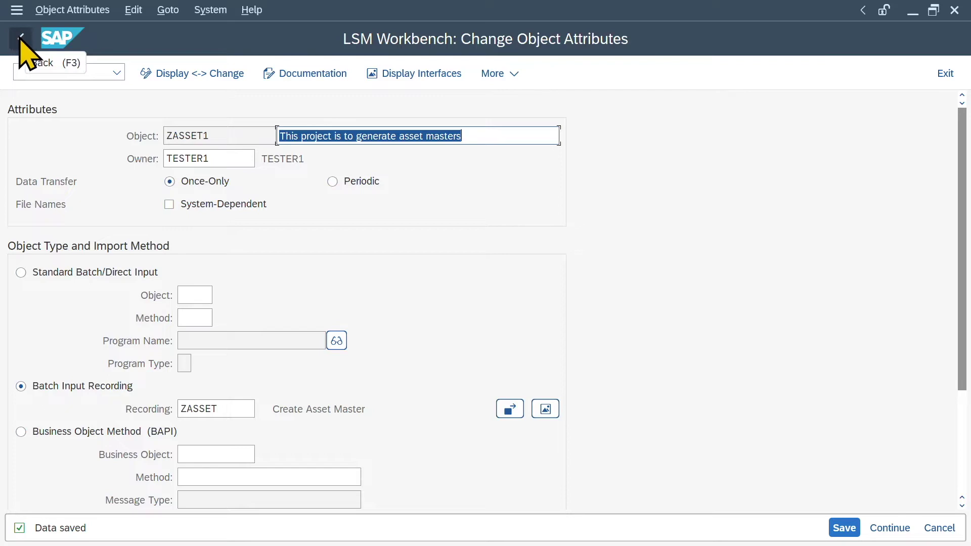
click(20, 38)
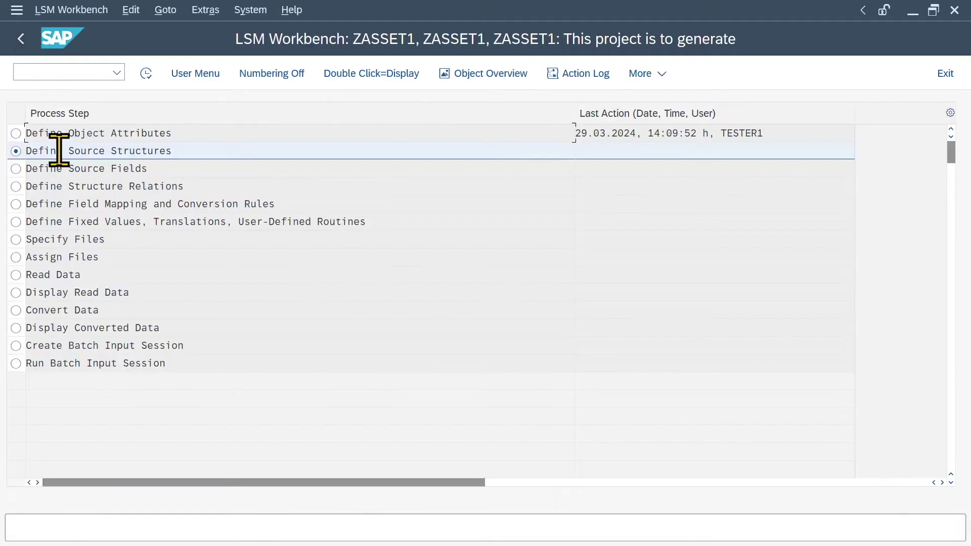
double_click(137, 151)
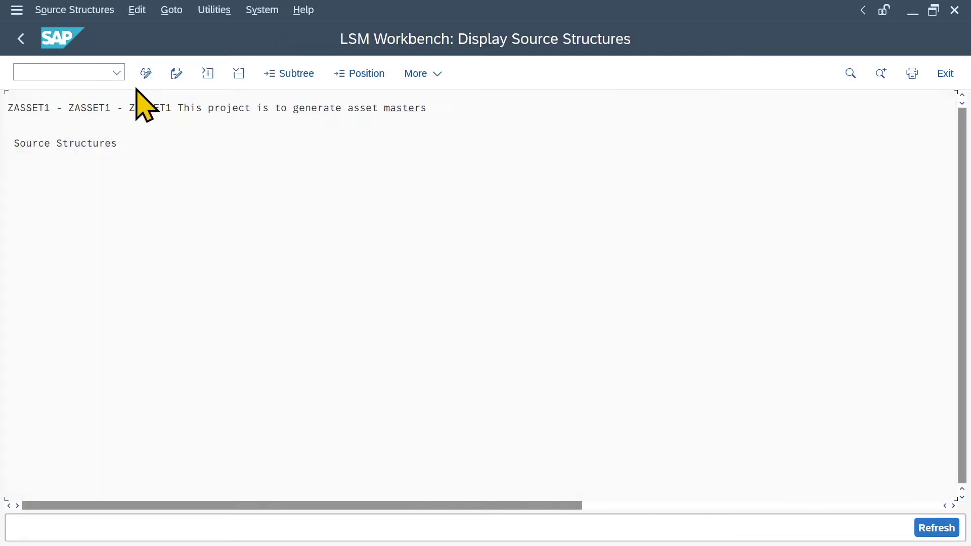
click(145, 74)
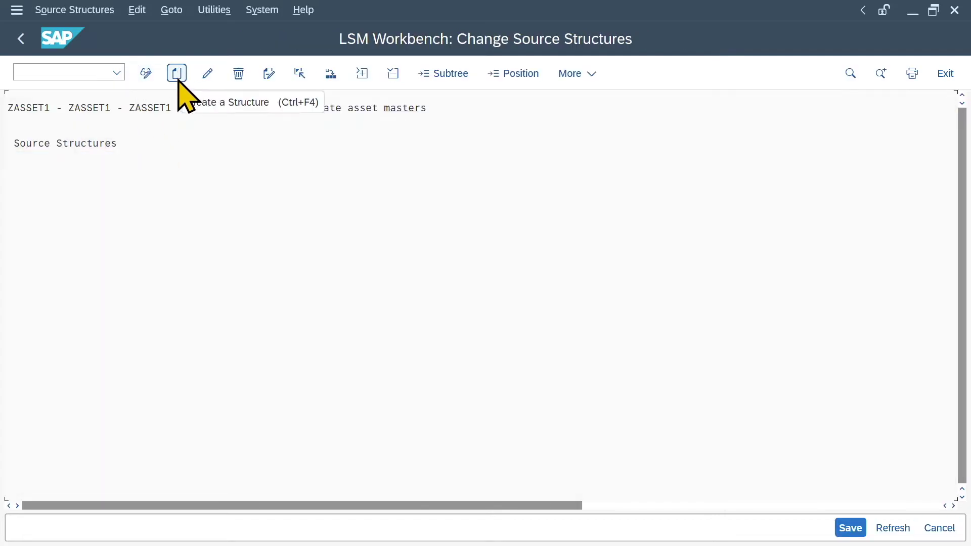
Step: Create and save source structure ZTESTASSET, 'Structure to create test asset'
click(177, 73)
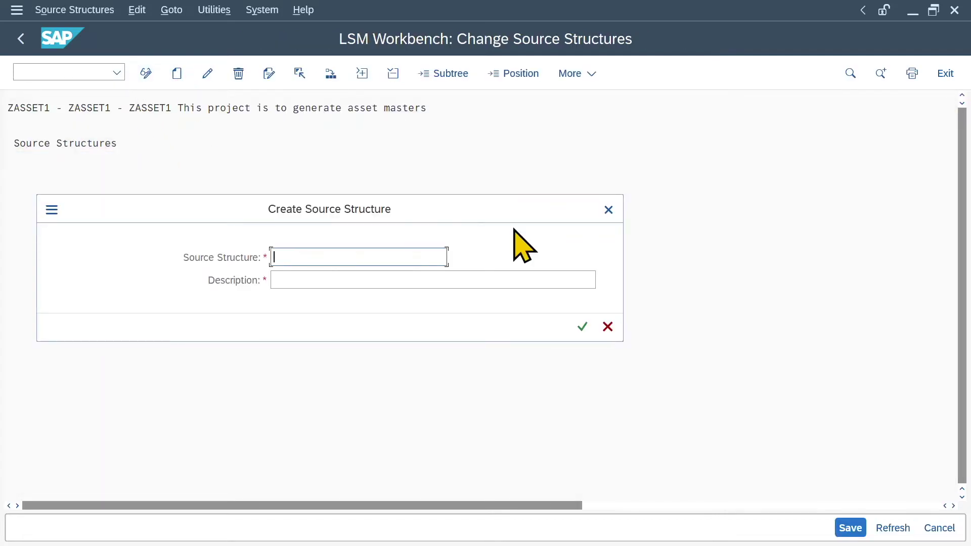
text(ZTESTSASSET)
key(Tab)
text(Structure to create test asset)
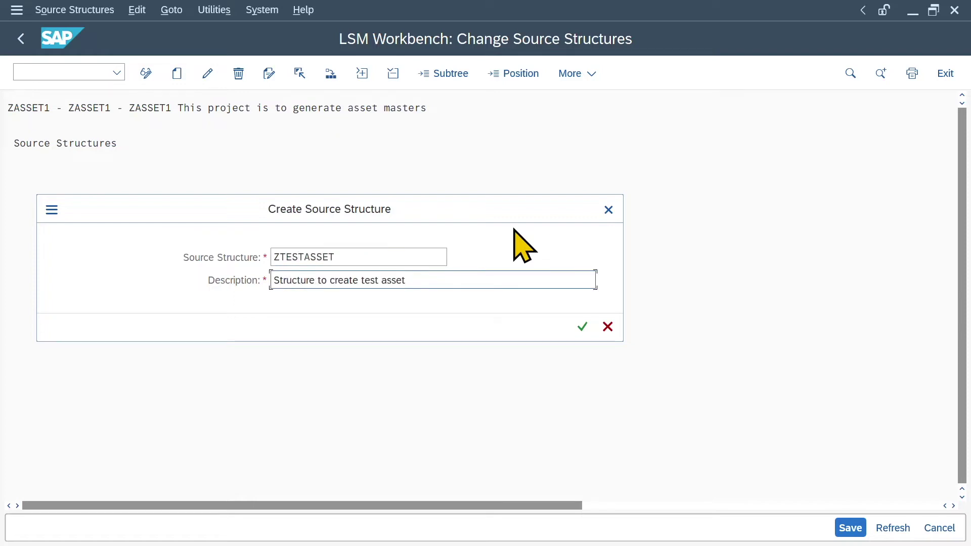
click(583, 327)
click(850, 528)
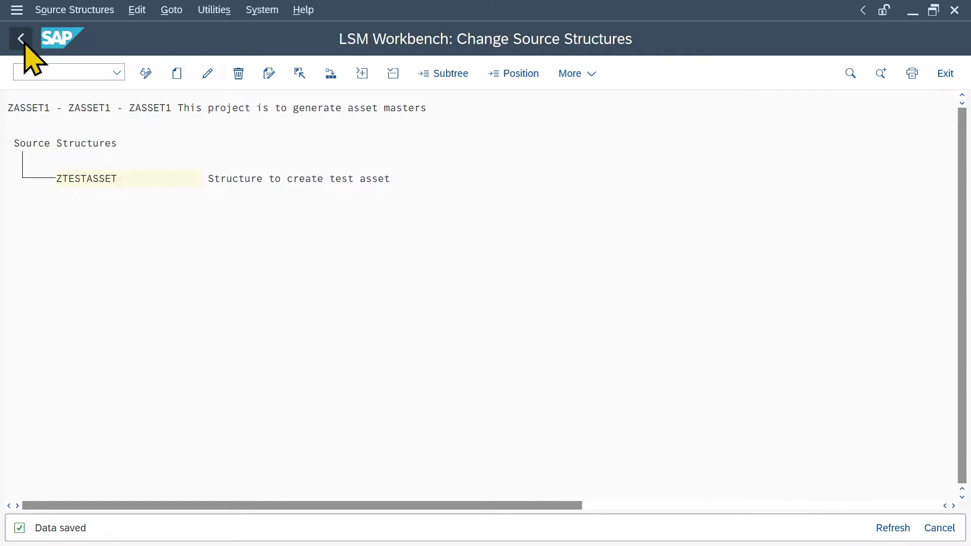
click(21, 38)
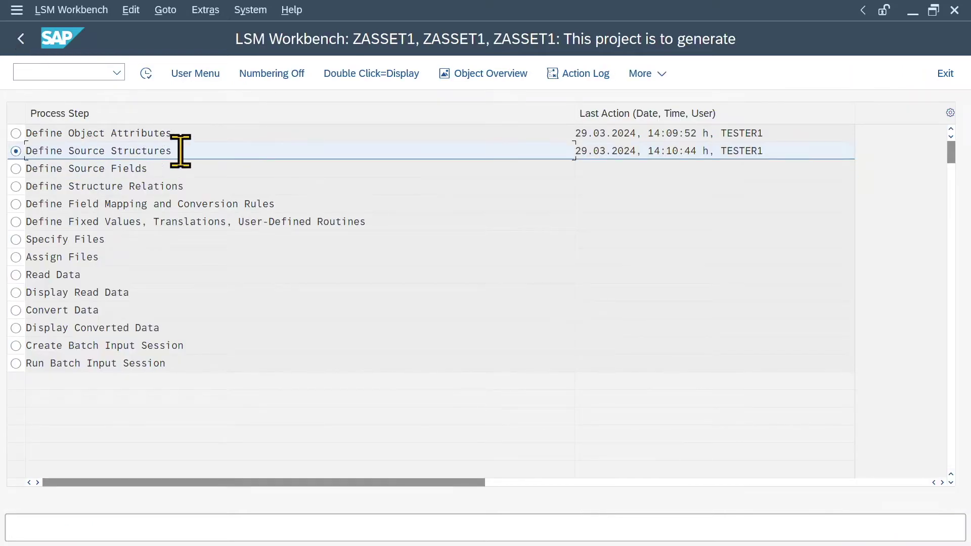
Step: Show the object overview as a table and select the target field names, descriptions, types and lengths
click(480, 76)
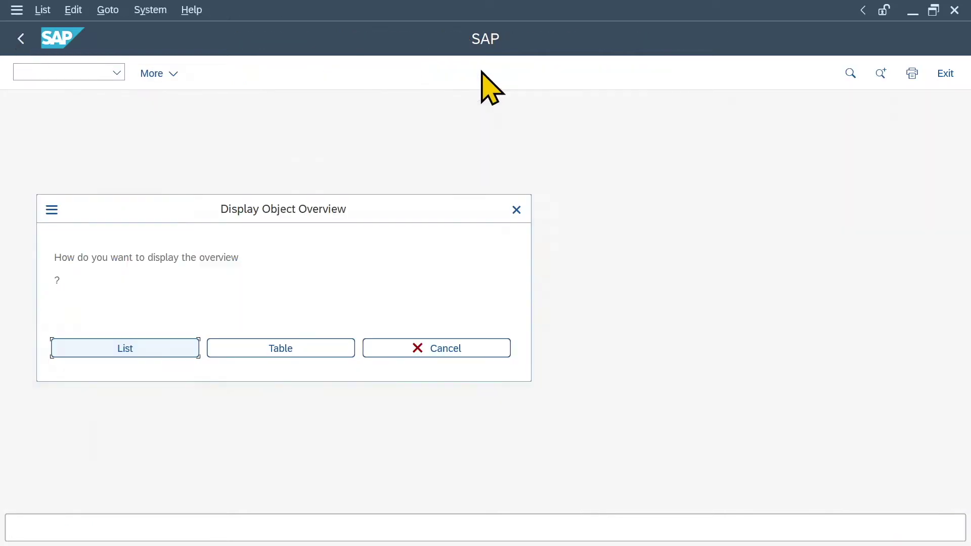
click(287, 352)
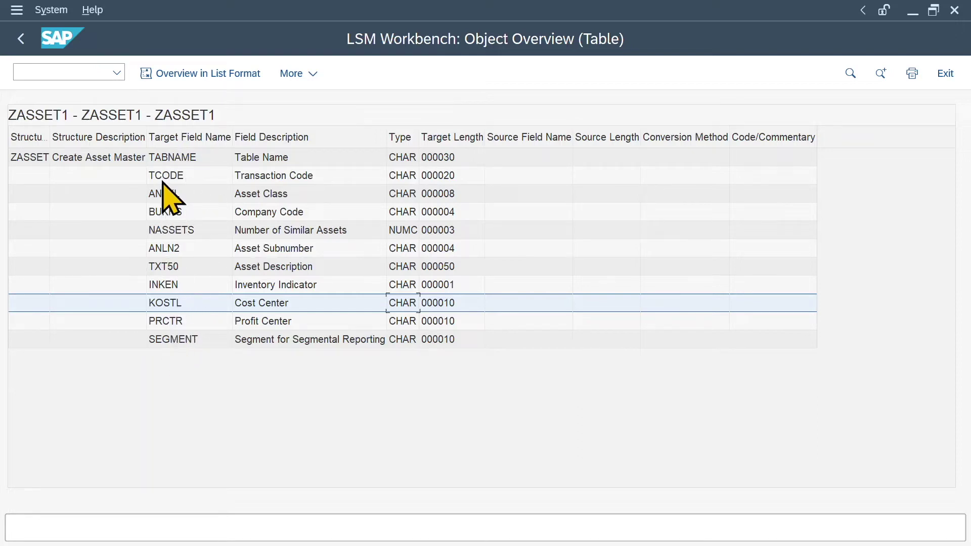
key(Left)
drag(185, 157, 439, 338)
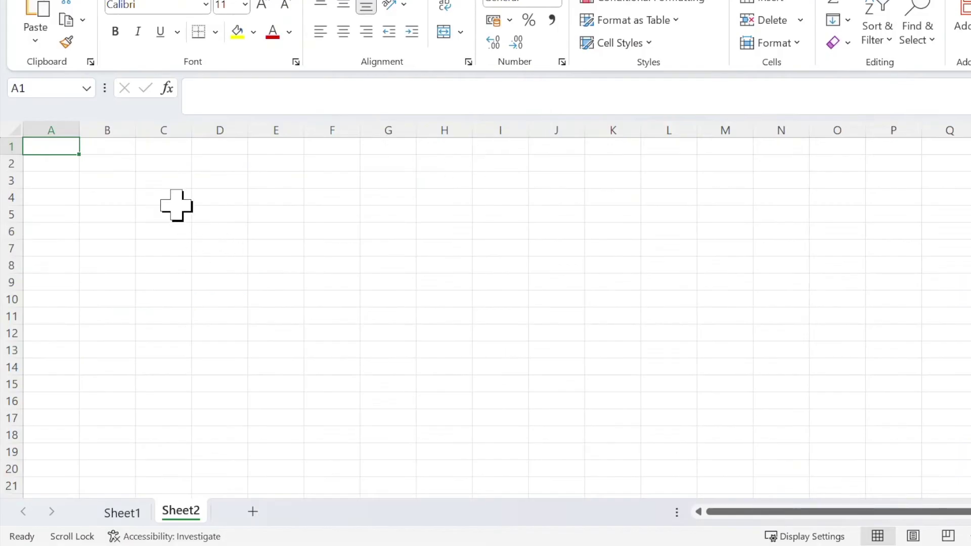
Step: Paste the copied field list into Excel Sheet2 starting at cell C4
click(172, 197)
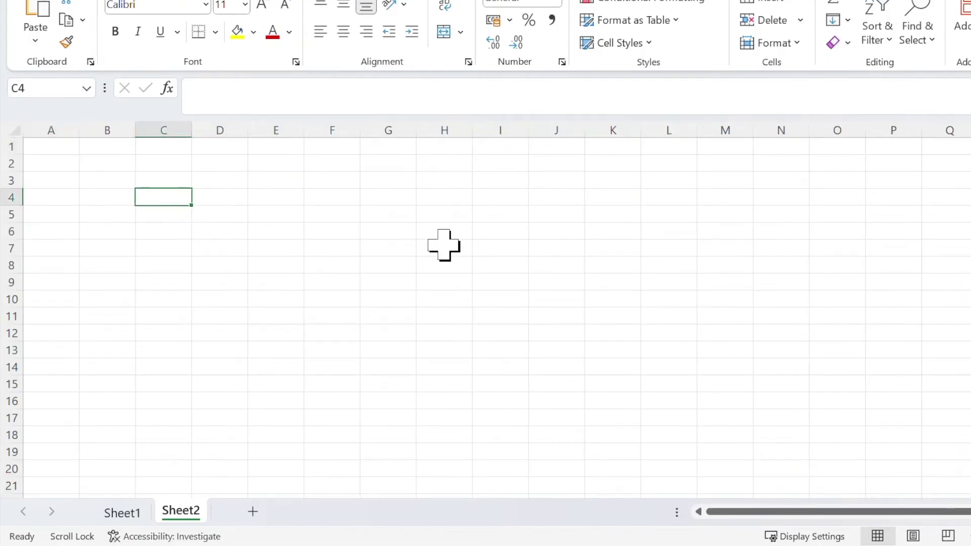
key(ctrl+v)
click(444, 248)
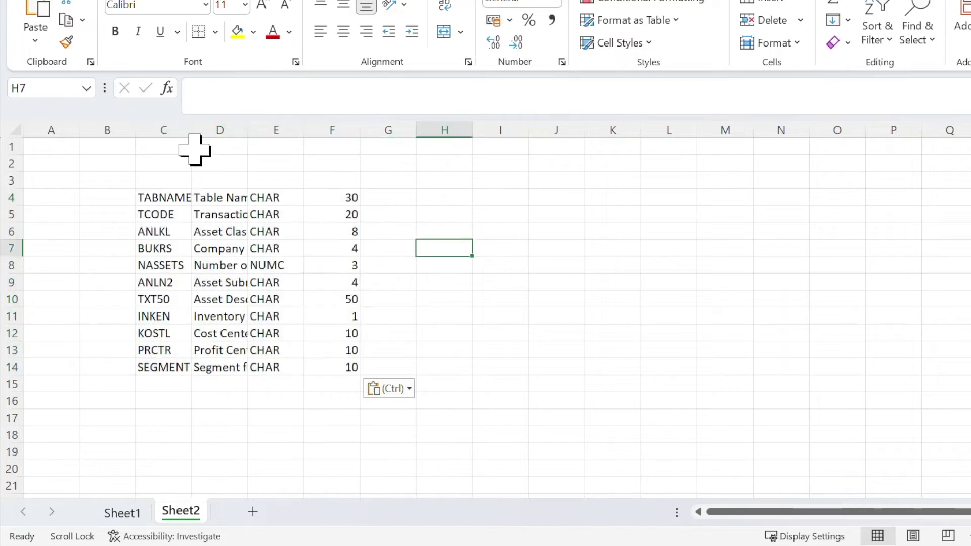
click(184, 132)
click(557, 248)
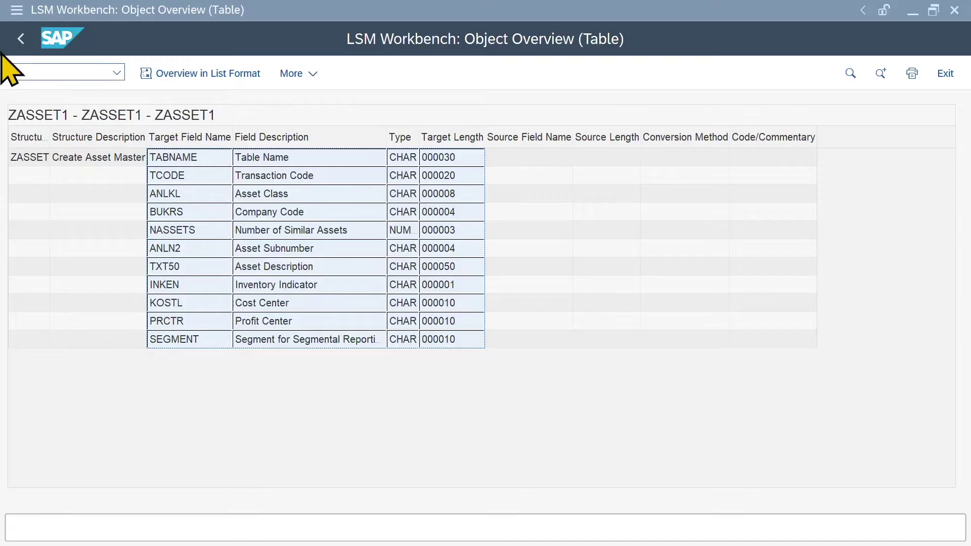
Step: Paste the nine field names, labels and lengths into ZTESTASSET's tabular source fields
click(21, 40)
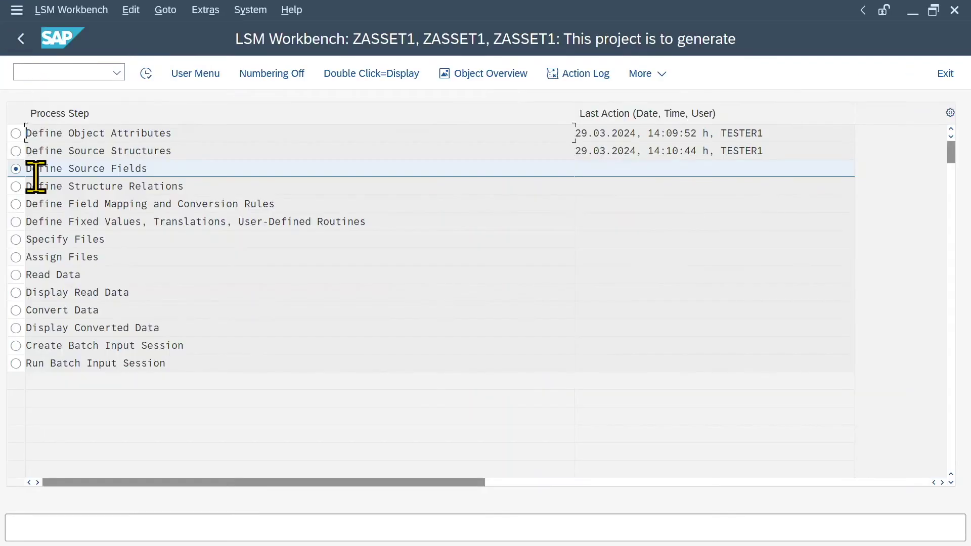
double_click(84, 168)
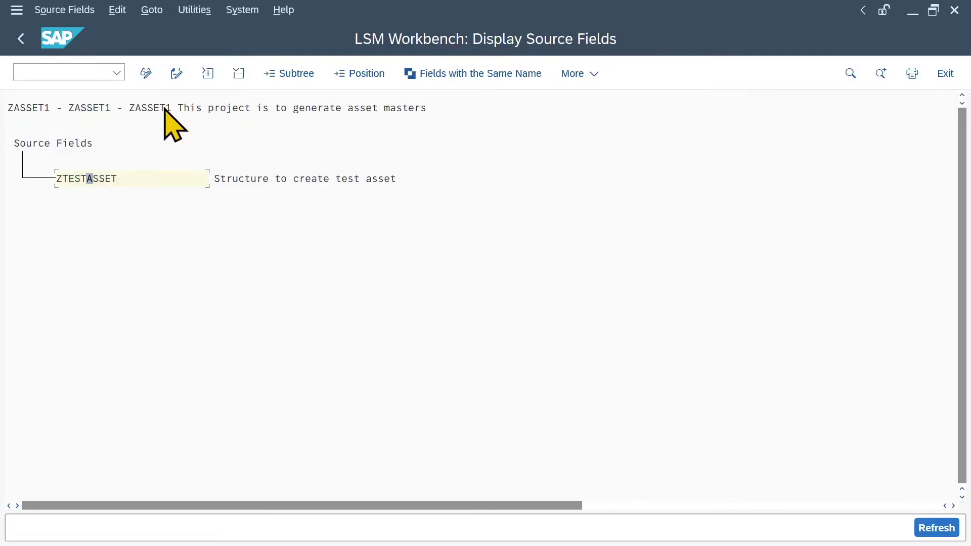
click(147, 74)
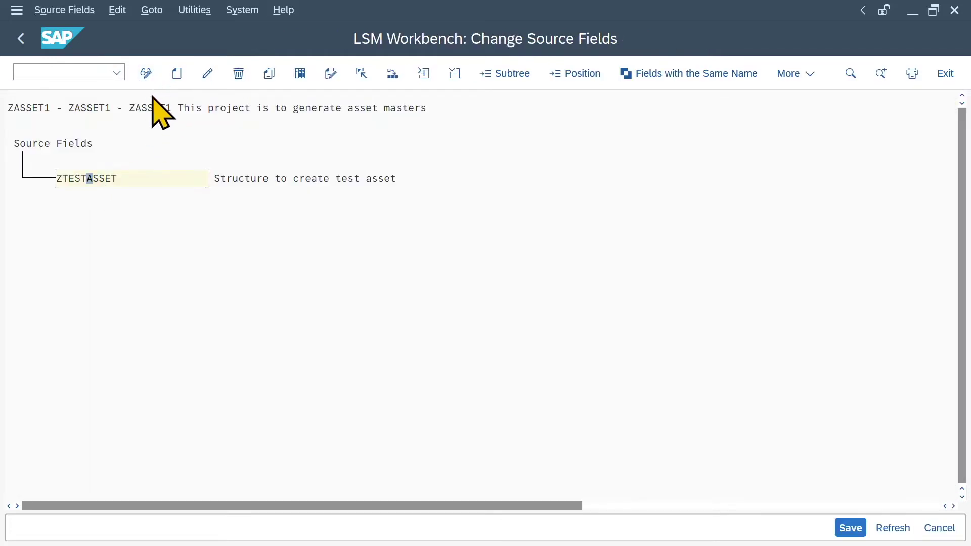
click(300, 74)
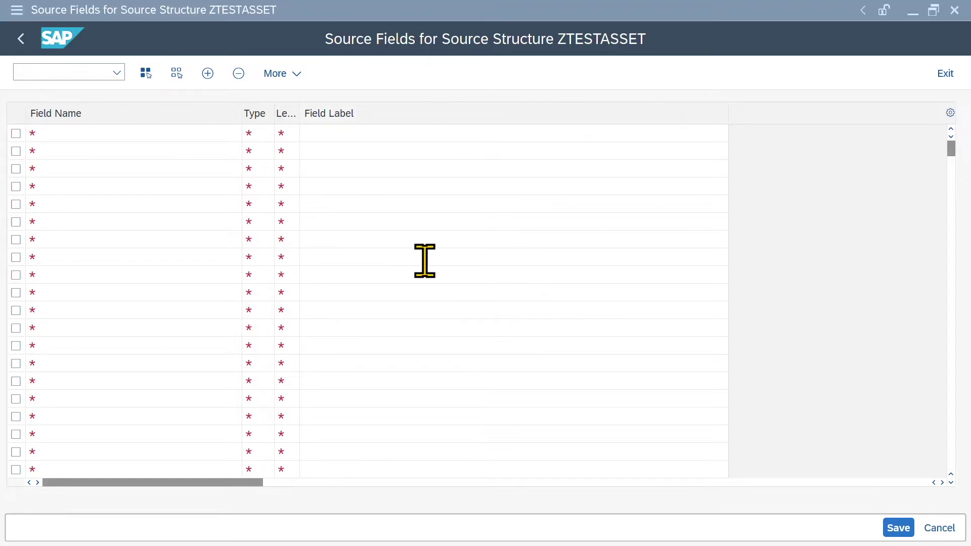
click(126, 133)
text(ANLKL BUKRS NASSETS ANLN2 TXT50 INKEN KOSTL PRCTR SEGMENT)
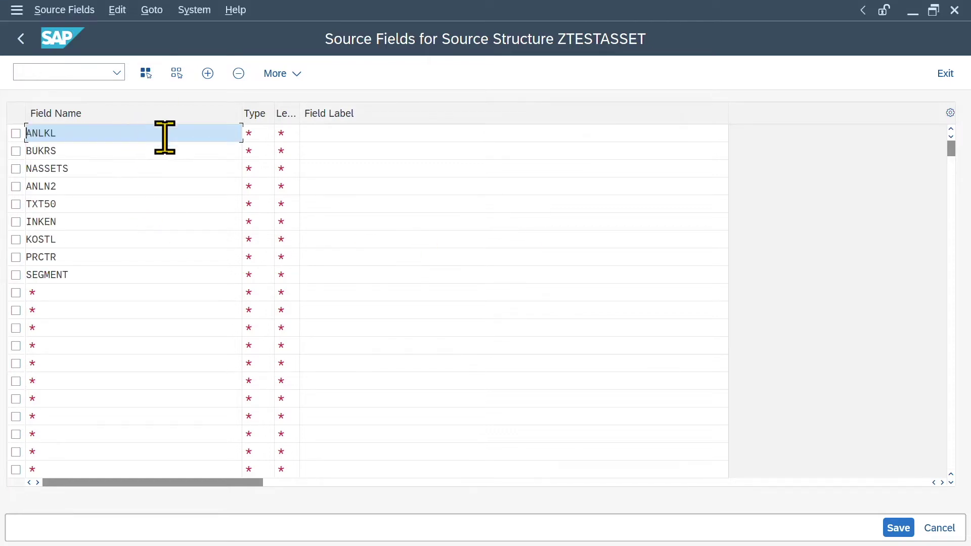
click(429, 132)
text(Asset Class Company Code Number of Similar Assets Asset Subnumber Asset Description Inventory Indicator Cost Center Profit Center Segment for Segmental Reporting)
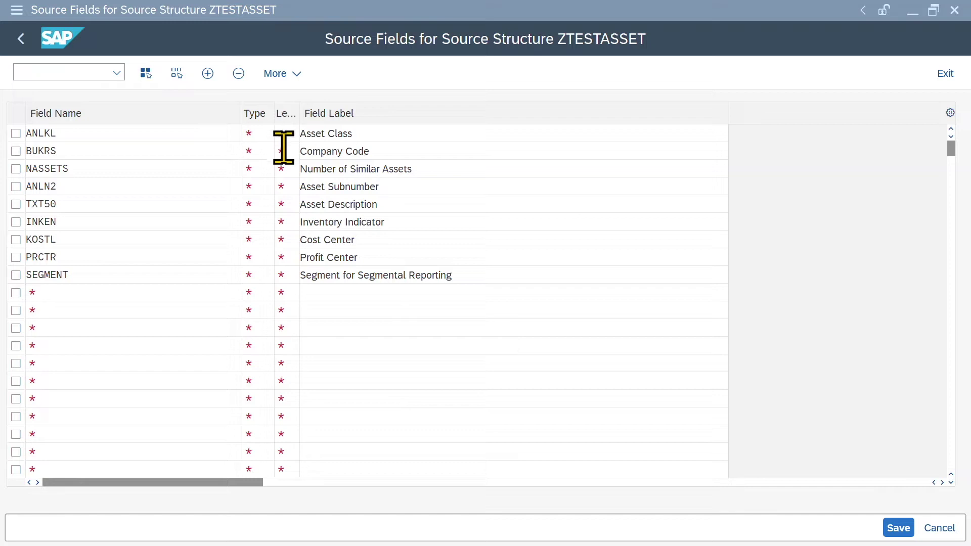
click(285, 133)
key(ctrl+v)
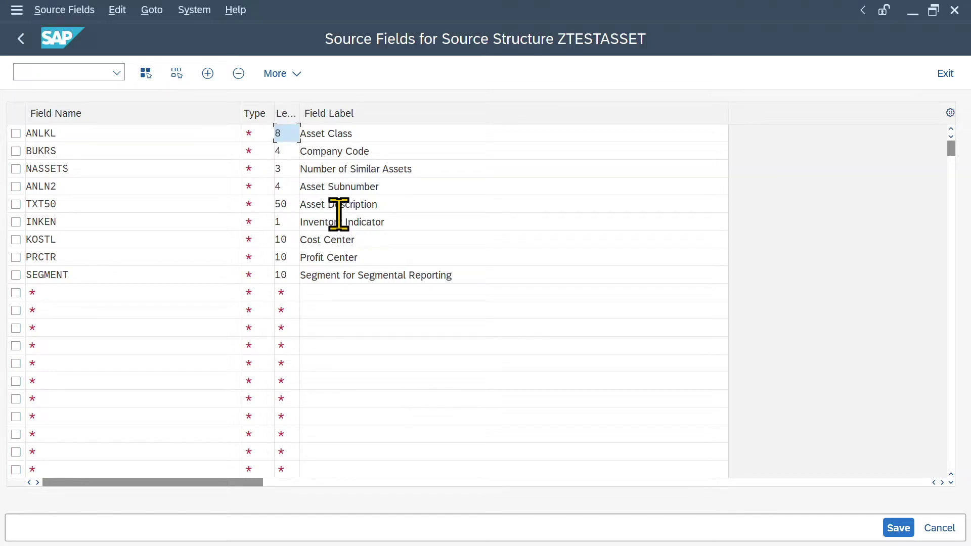
Step: Set each source field's type to C, using N for NASSETS
click(255, 133)
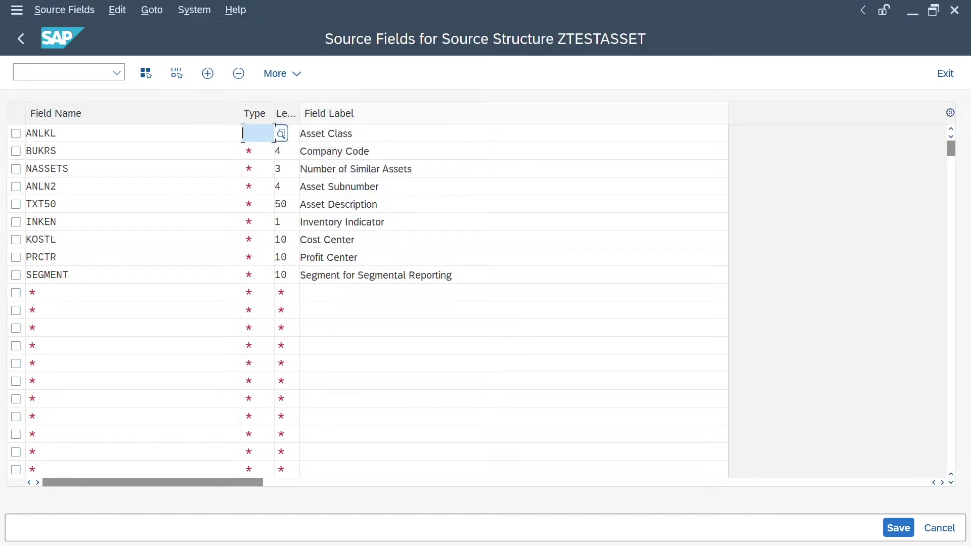
text(C)
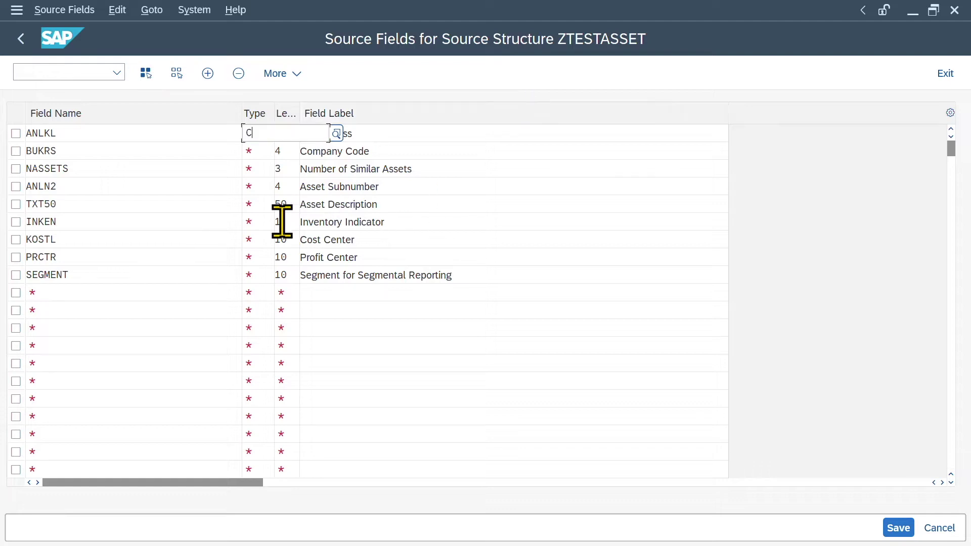
key(Down)
text(C)
key(Down)
text(N)
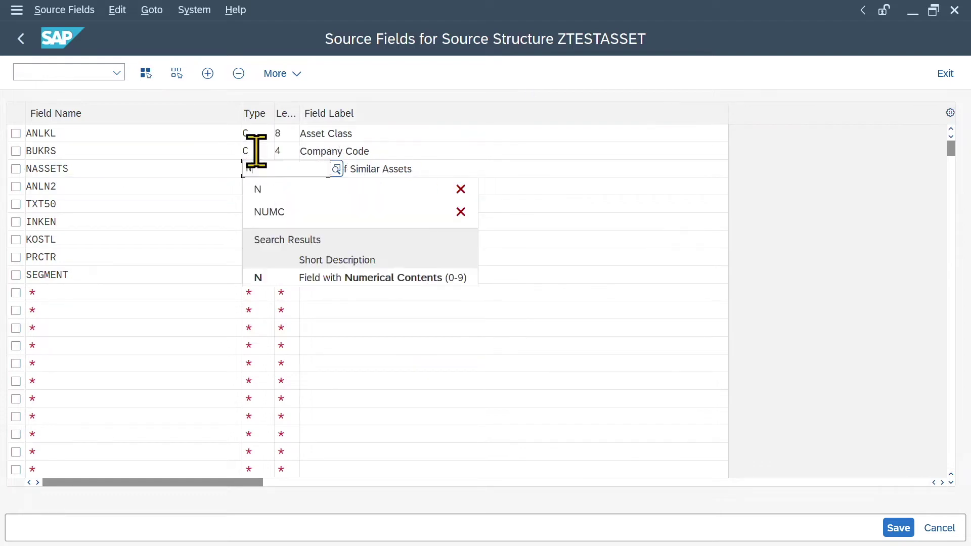
click(260, 186)
text(C)
key(Down)
text(C)
key(Down)
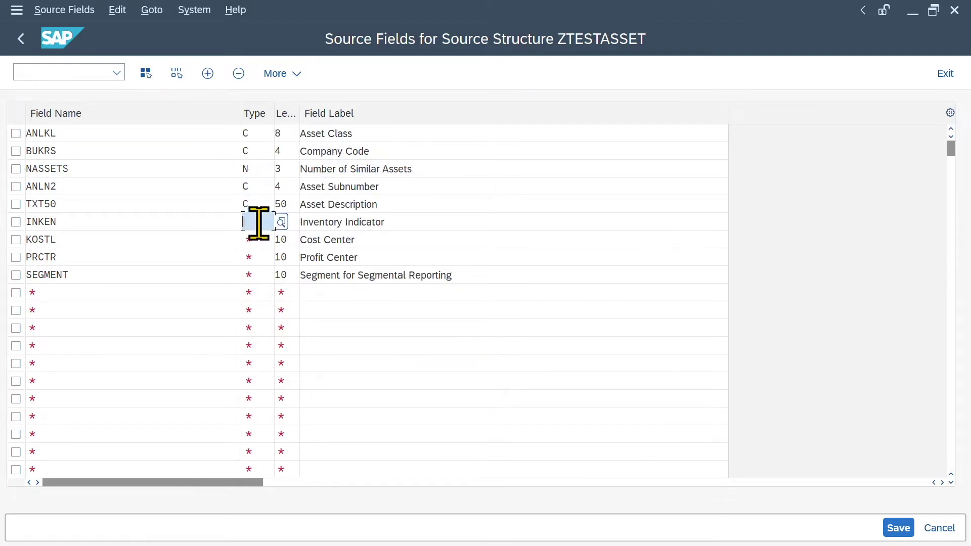
text(C)
key(Down)
text(C)
key(Down)
key(c)
key(Down)
key(c)
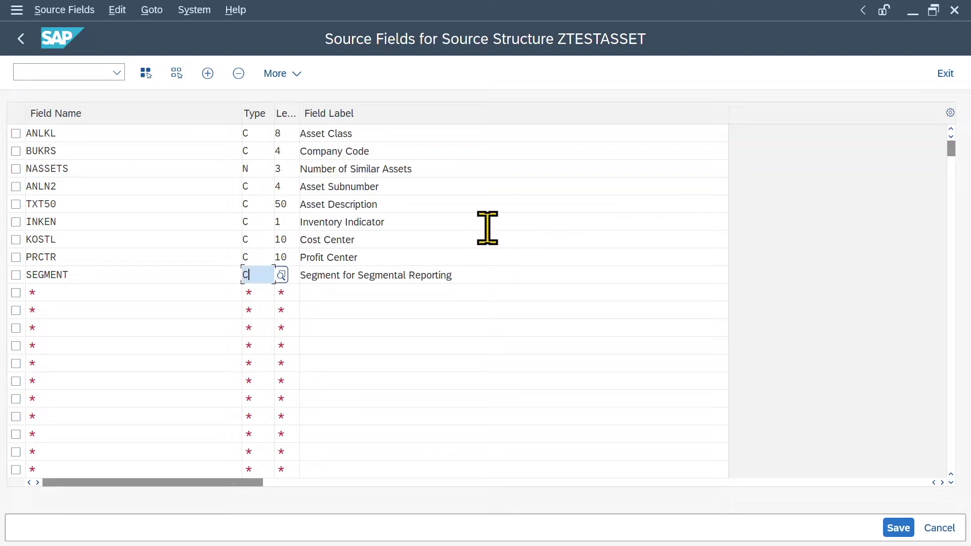
Step: Save the source field definitions and return to the process step list
click(898, 527)
click(20, 39)
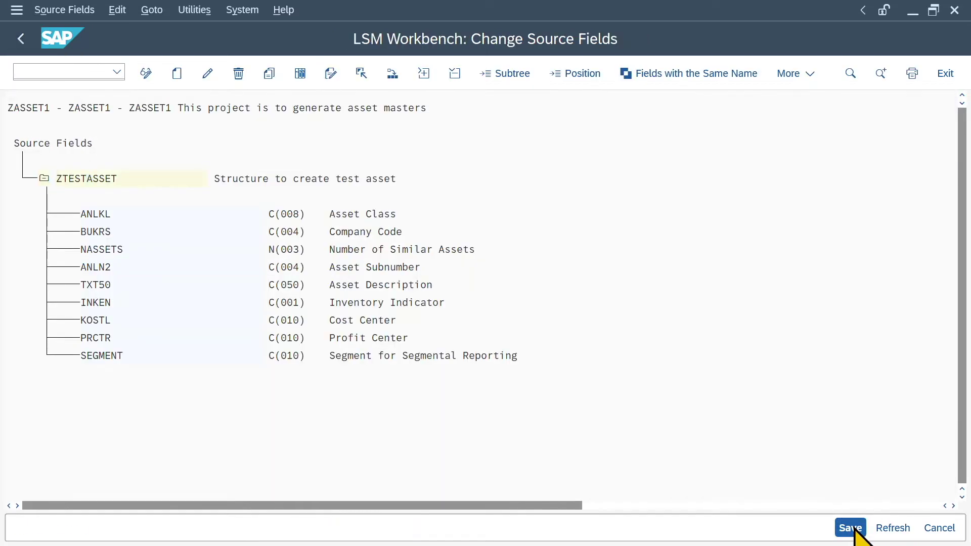
click(850, 528)
click(21, 39)
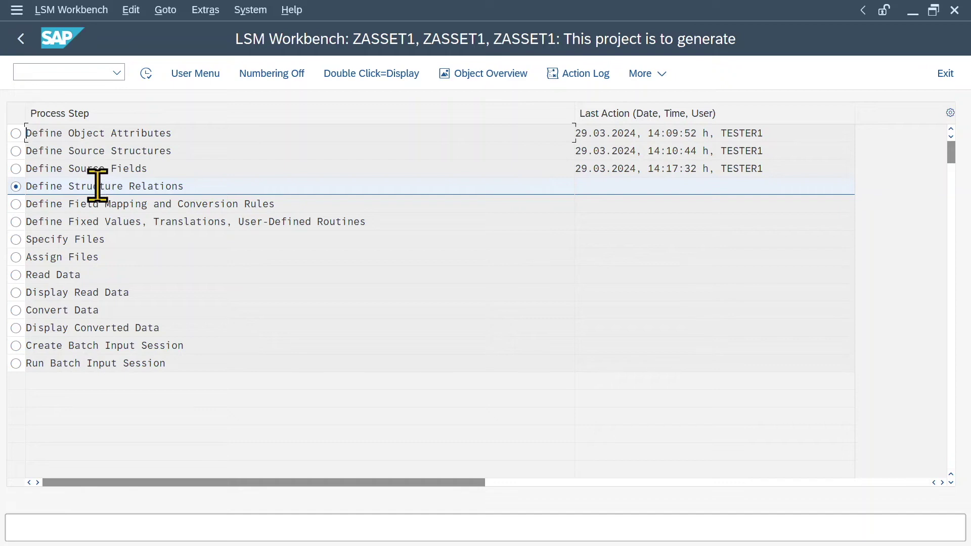
Step: In change mode, save target ZASSET related to source ZTESTASSET and go back
double_click(107, 187)
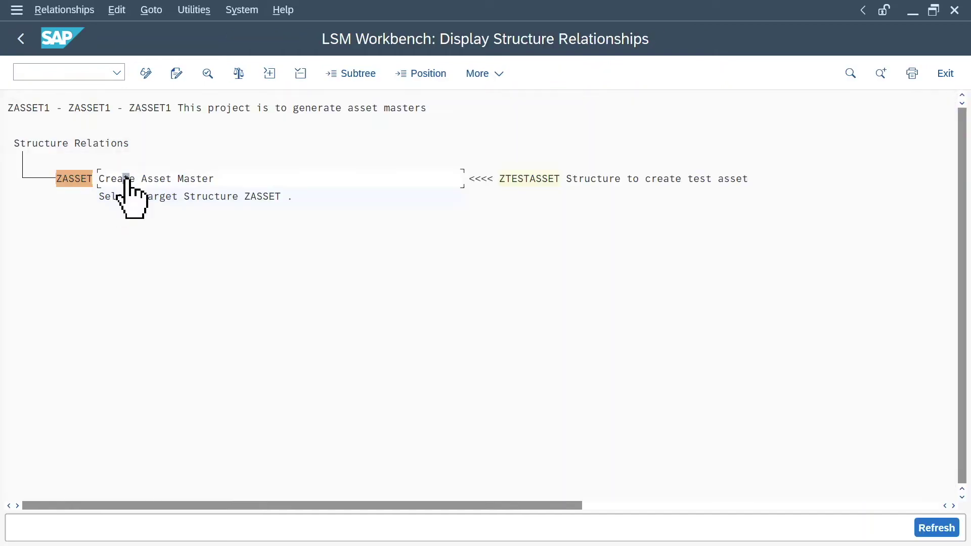
click(145, 73)
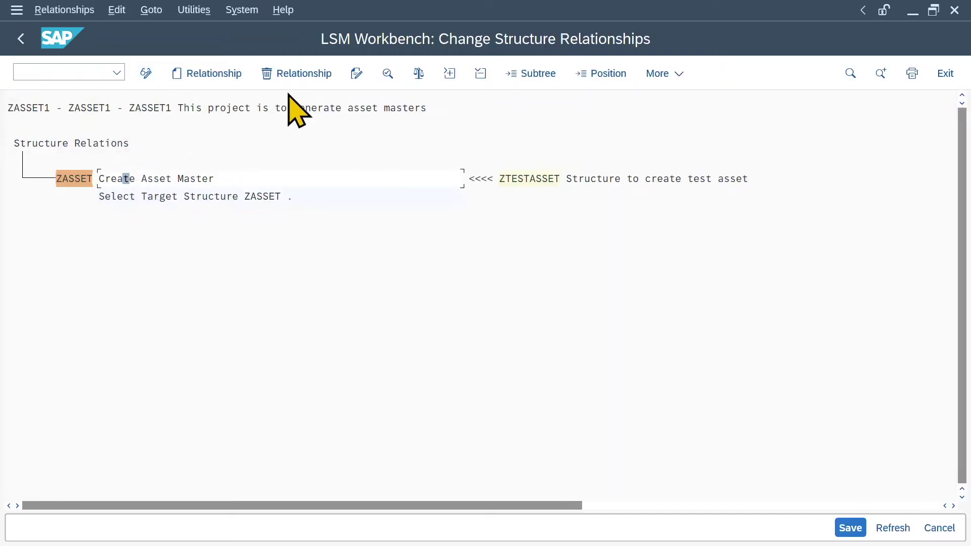
click(210, 79)
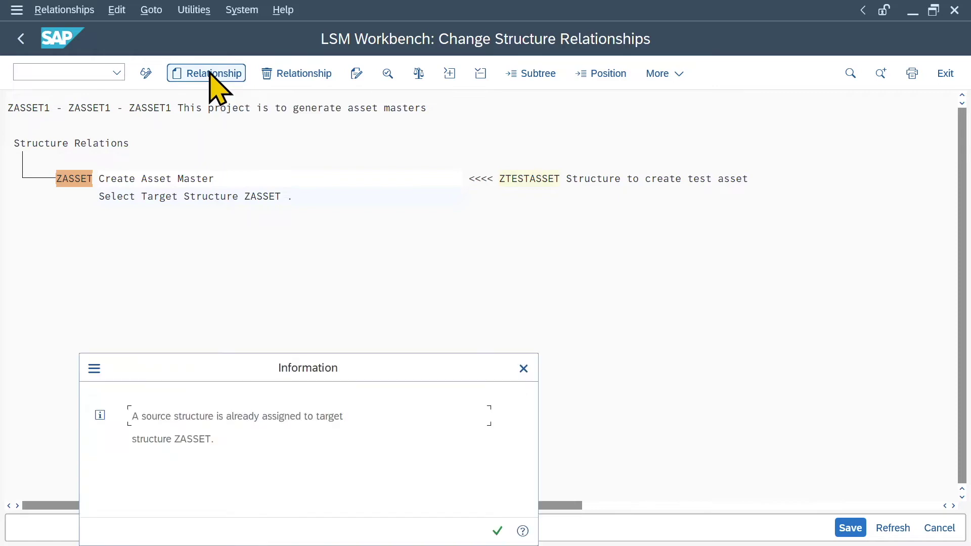
click(497, 531)
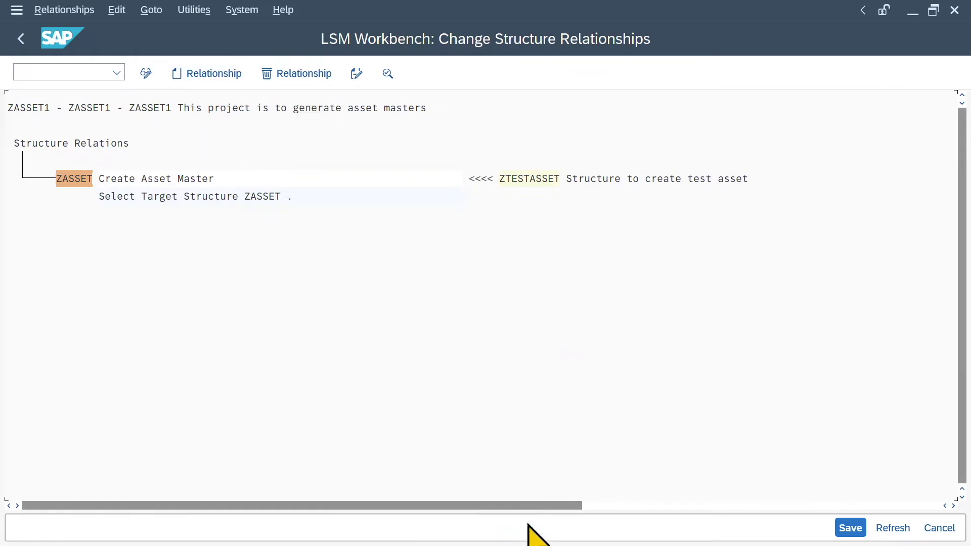
click(854, 527)
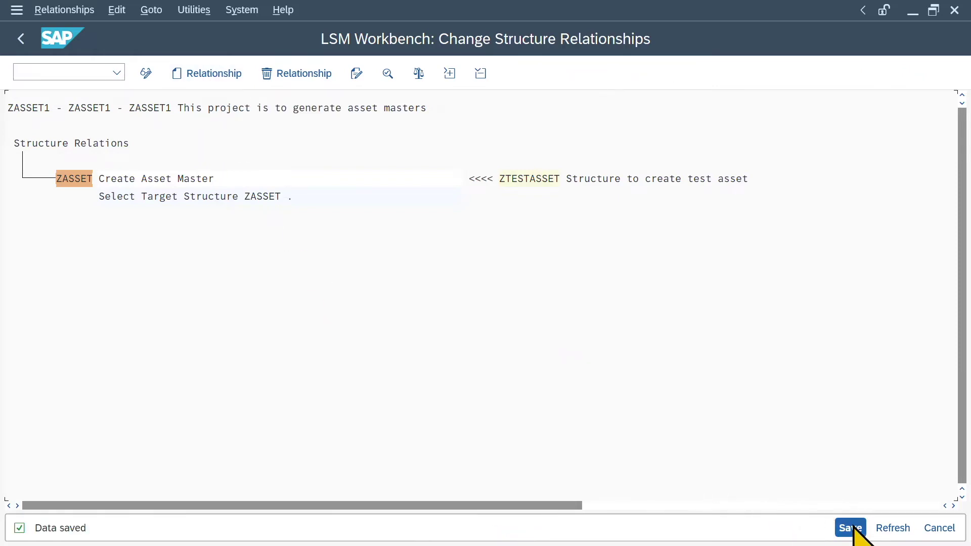
click(21, 39)
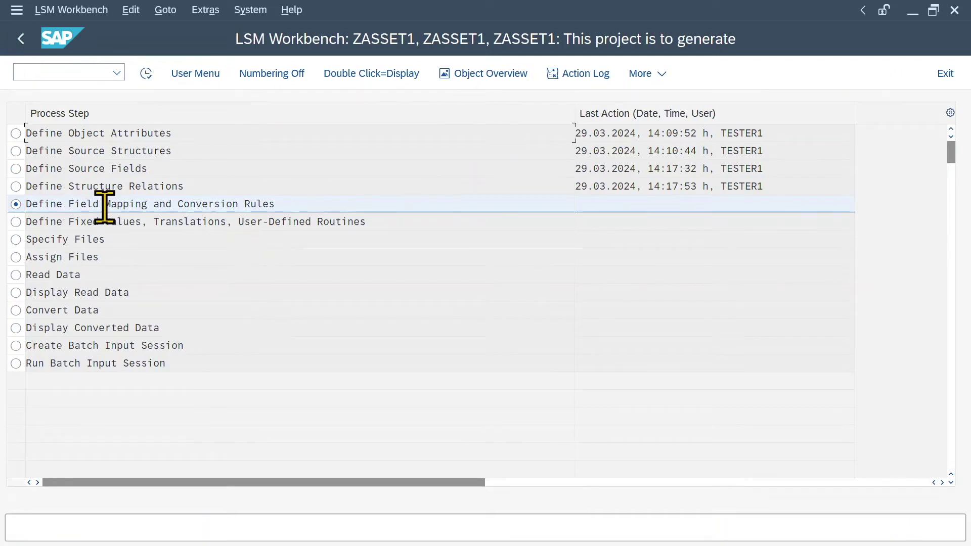
Step: Run Auto-Field Mapping on the ZASSET1 field mapping in change mode and confirm its settings
double_click(140, 206)
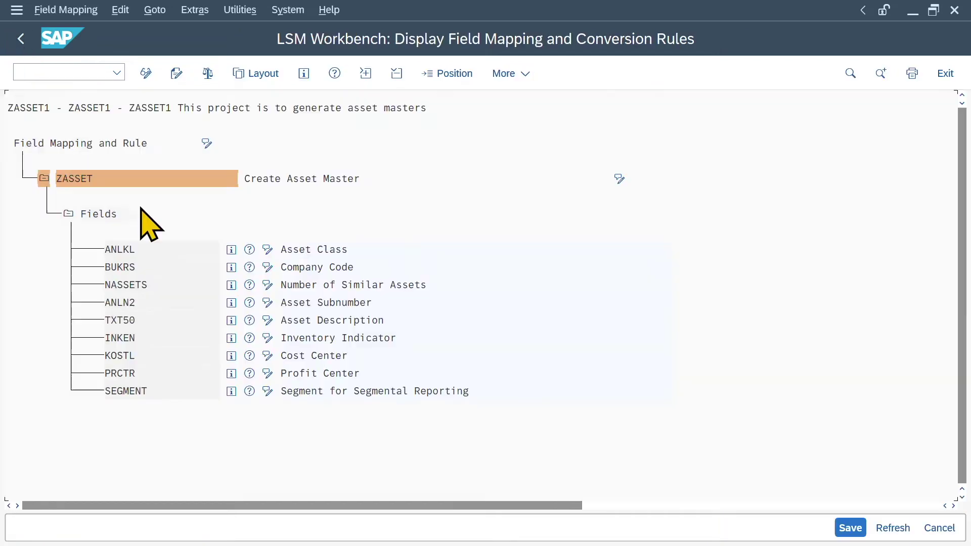
click(146, 73)
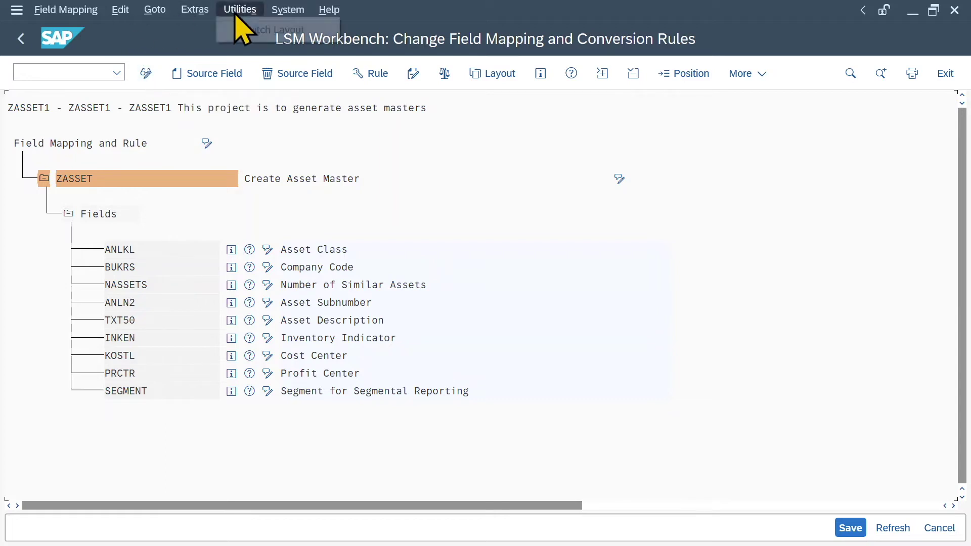
click(195, 10)
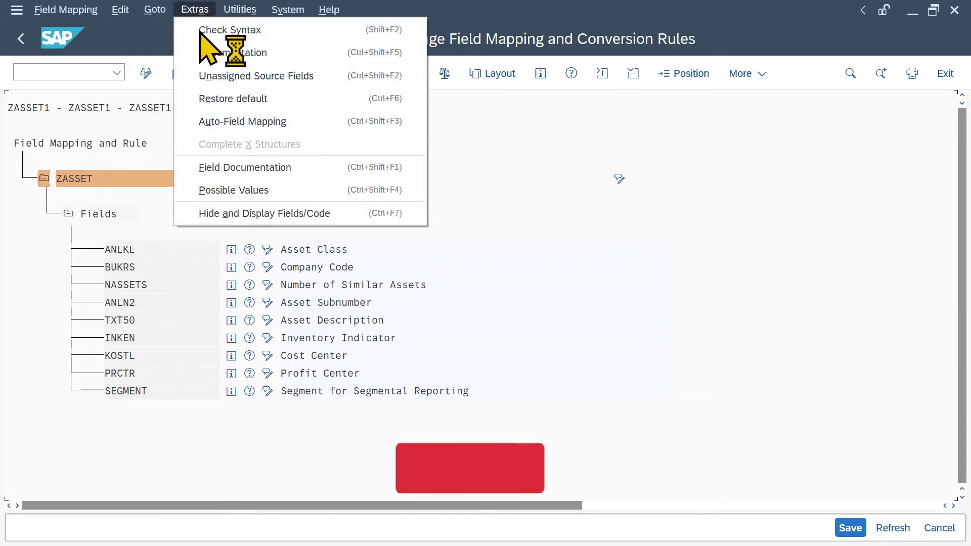
click(280, 122)
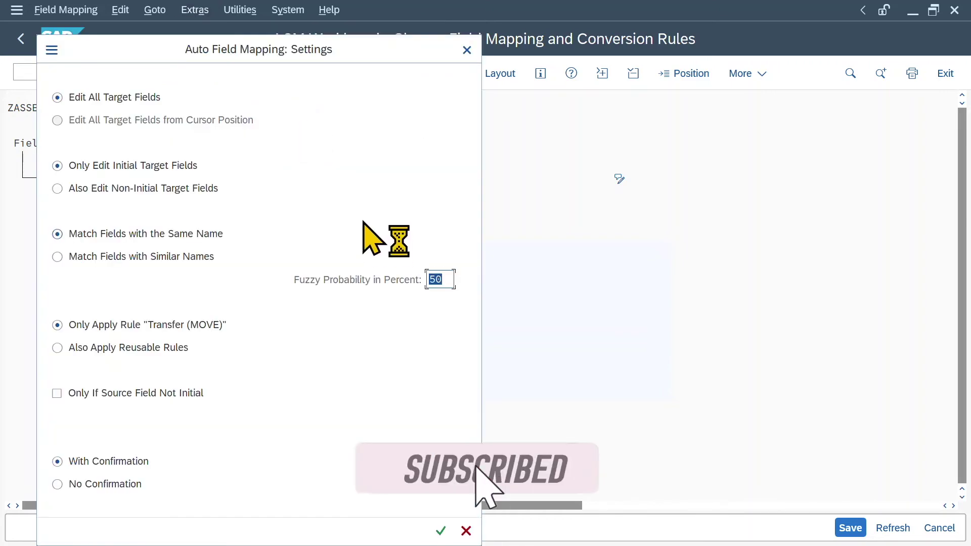
drag(332, 57, 714, 45)
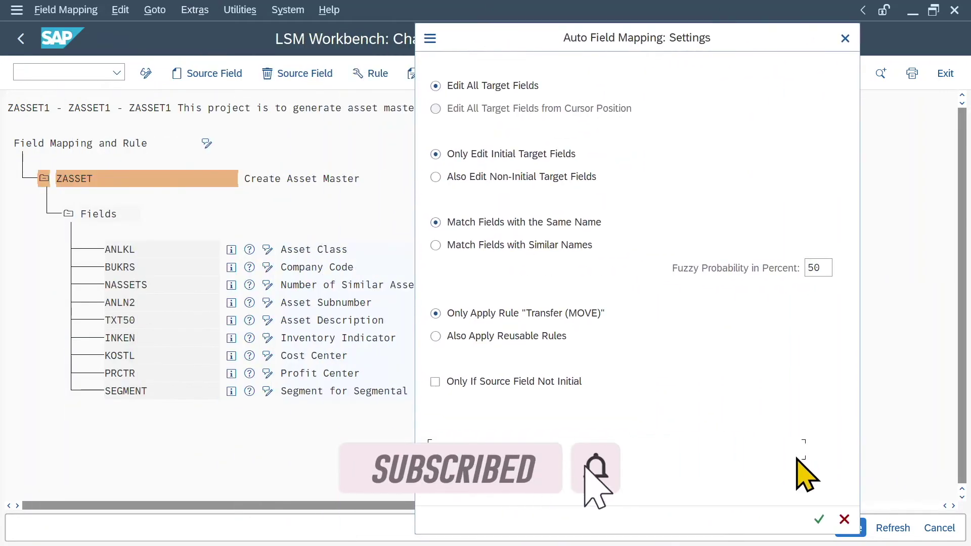
click(819, 520)
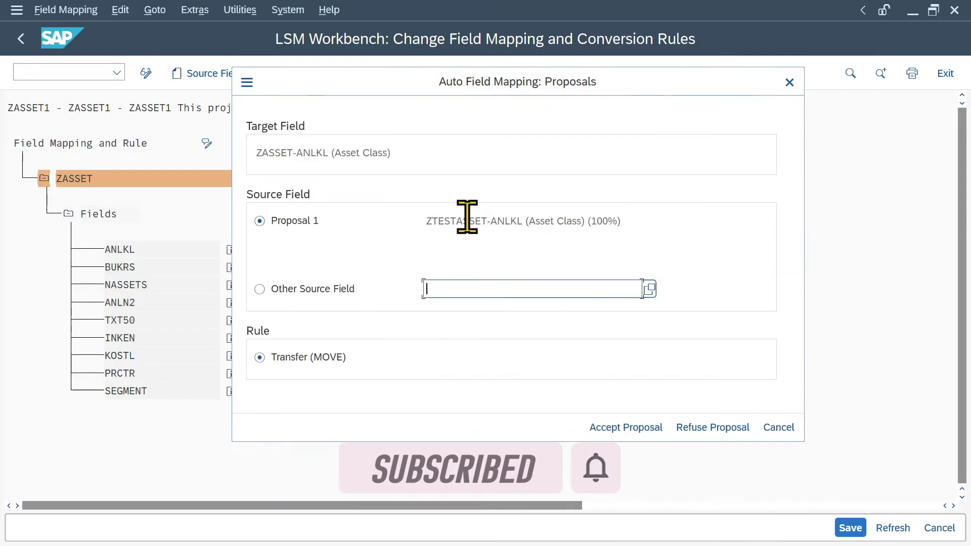
Step: Accept the proposed Transfer (MOVE) source for ANLKL and every remaining field, then save
drag(426, 221, 605, 223)
click(615, 222)
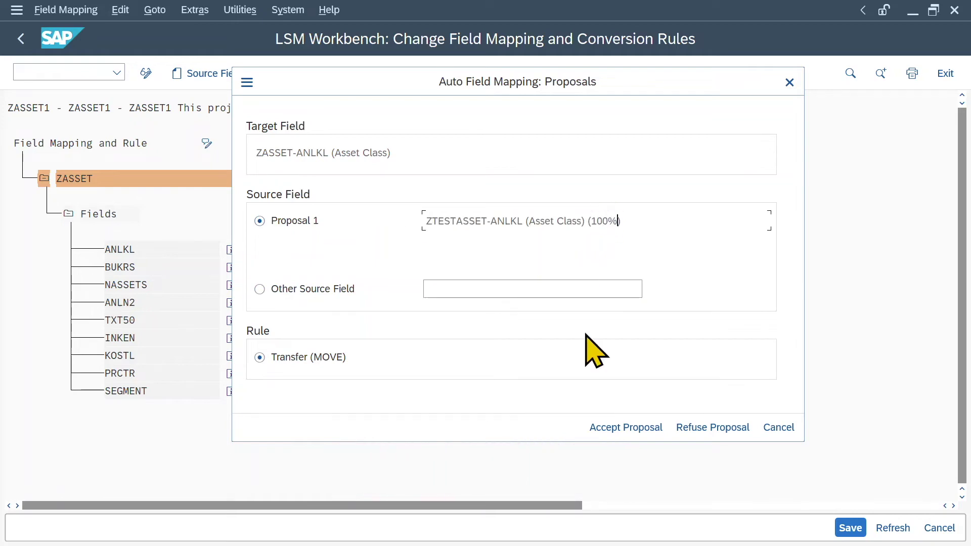
click(612, 426)
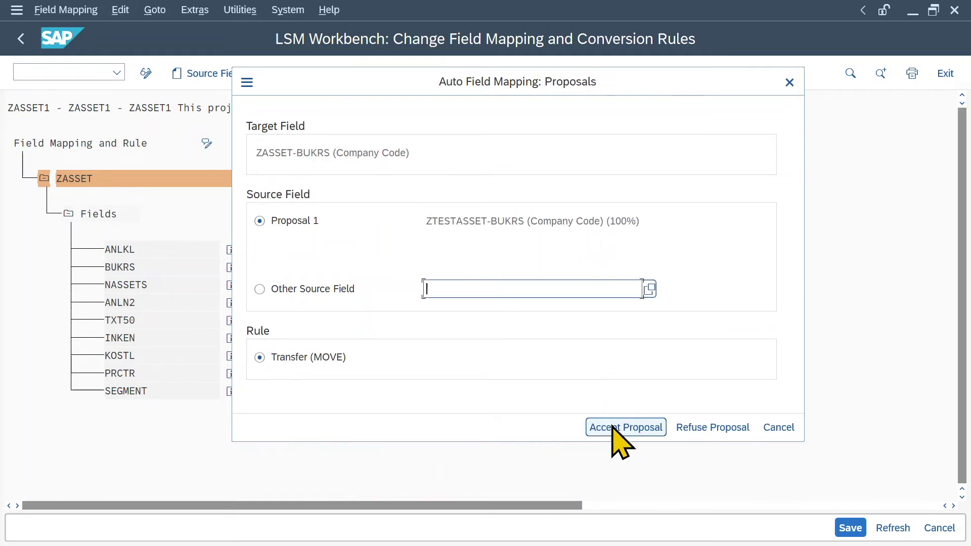
click(613, 426)
click(612, 426)
click(613, 426)
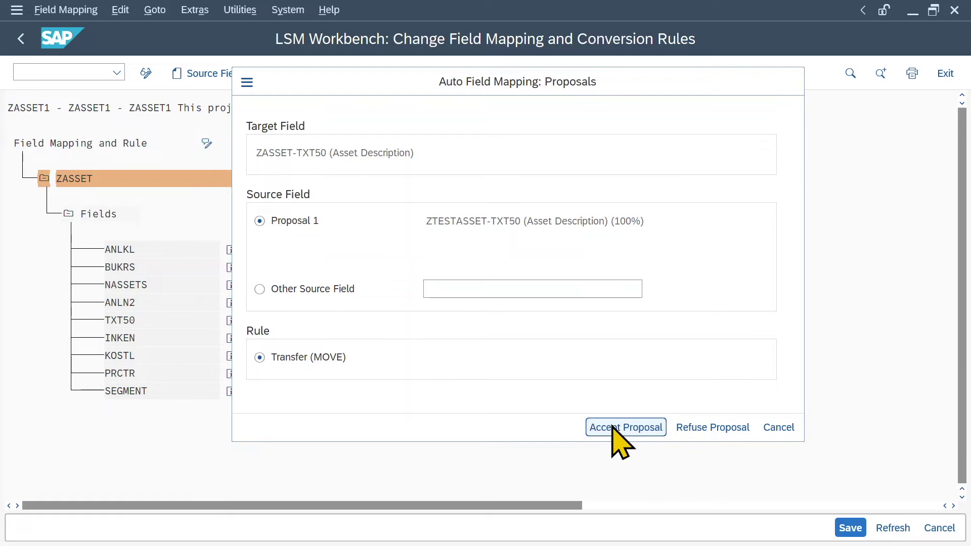
click(612, 426)
click(613, 427)
click(612, 426)
click(850, 527)
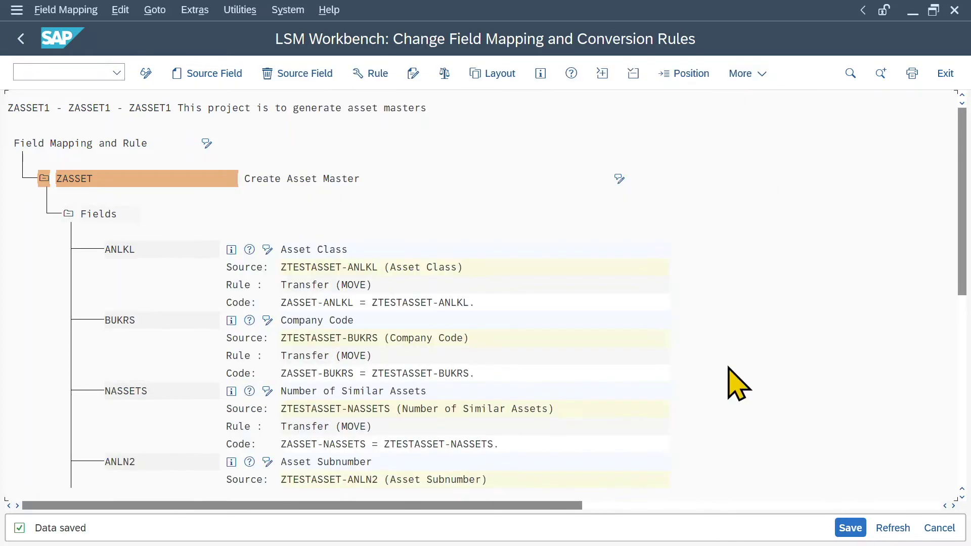
click(20, 39)
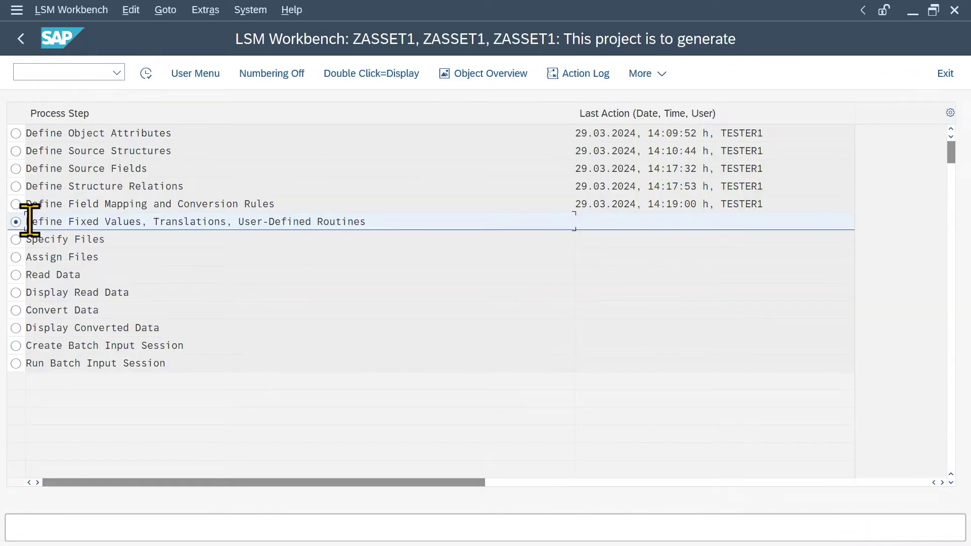
drag(30, 221, 358, 223)
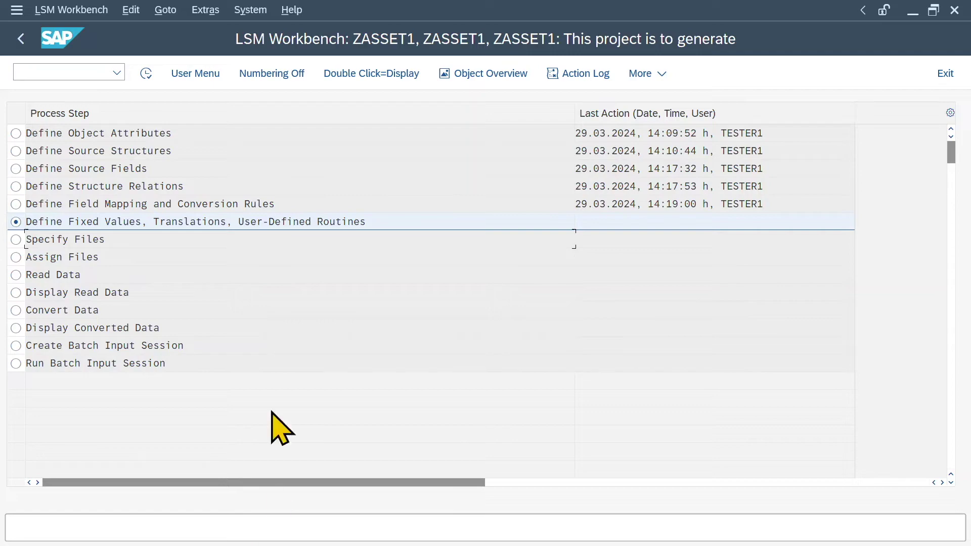
Step: Autofit columns C:G of the field table and select field names and descriptions C6:D14
key(alt+Tab)
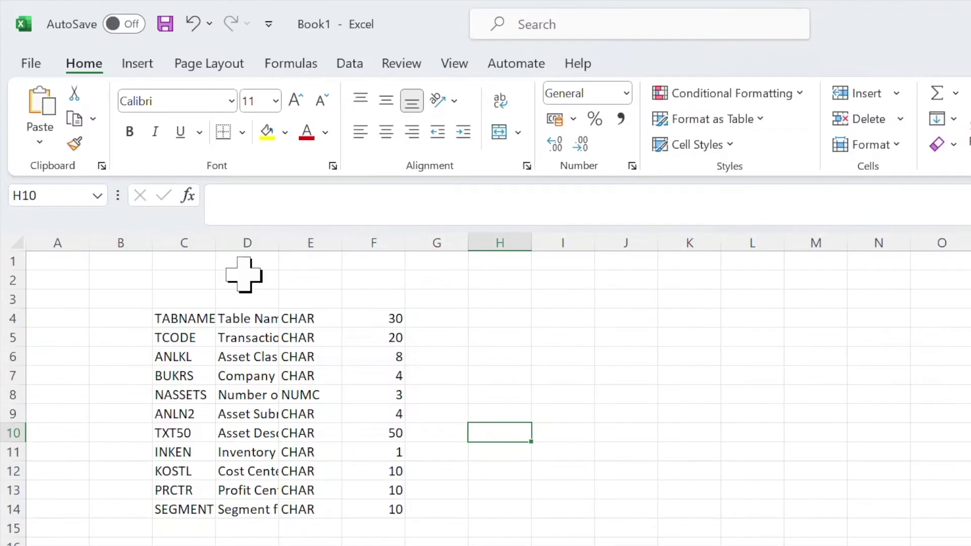
drag(177, 318, 412, 513)
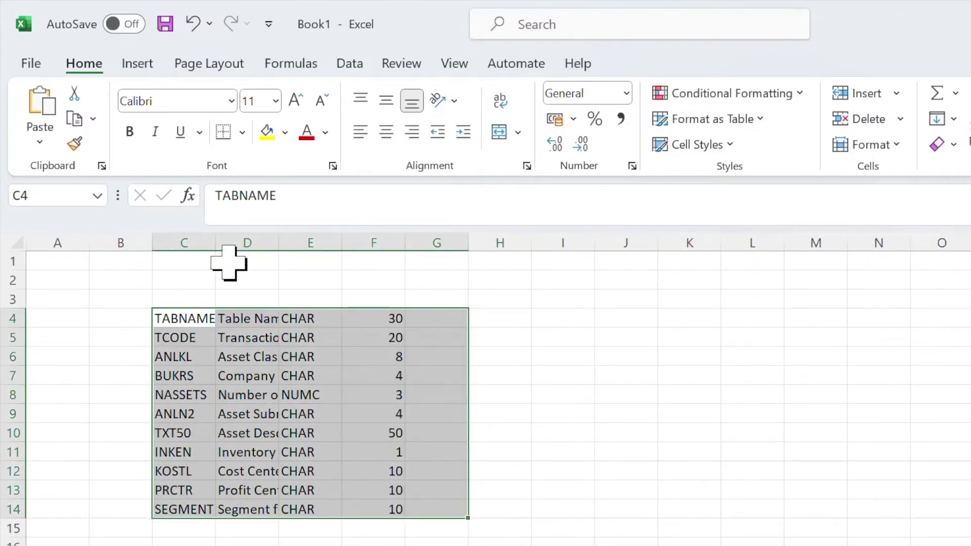
drag(205, 242, 448, 278)
double_click(425, 252)
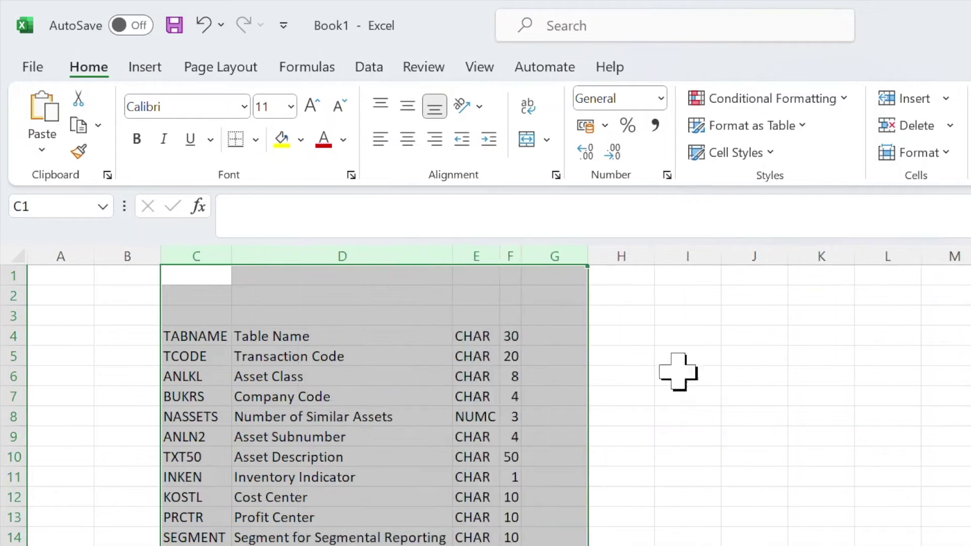
click(678, 374)
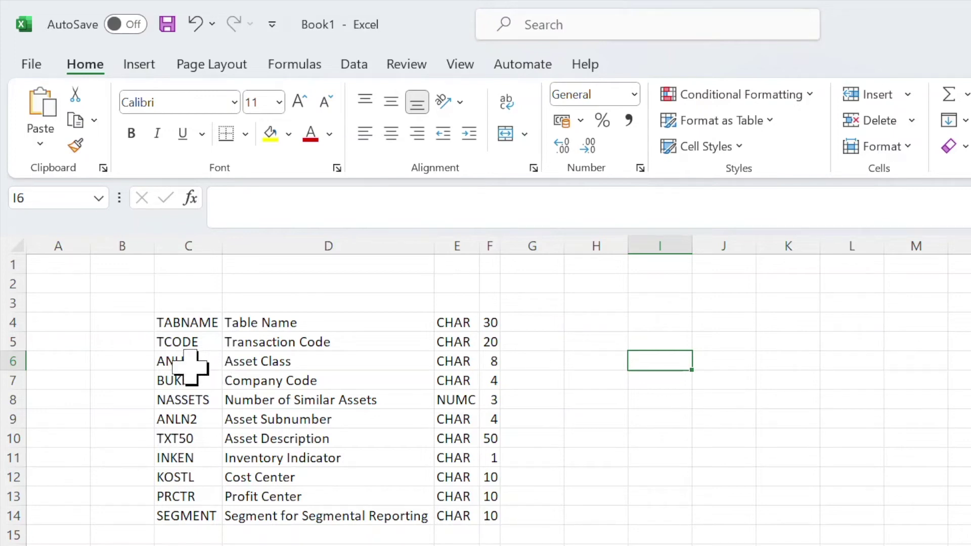
drag(189, 360, 340, 517)
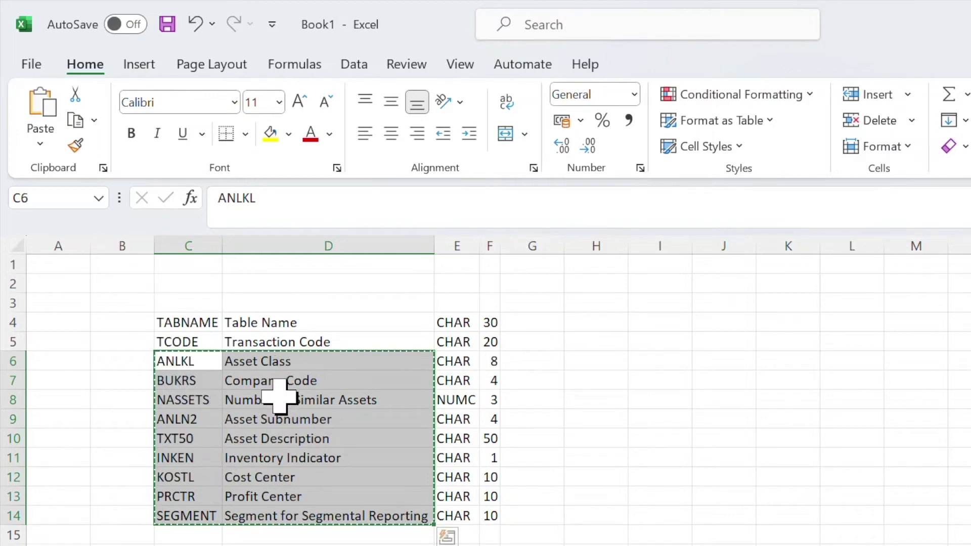
Step: Paste the fields transposed into Book3 from A1 and autofit columns A to J
click(310, 338)
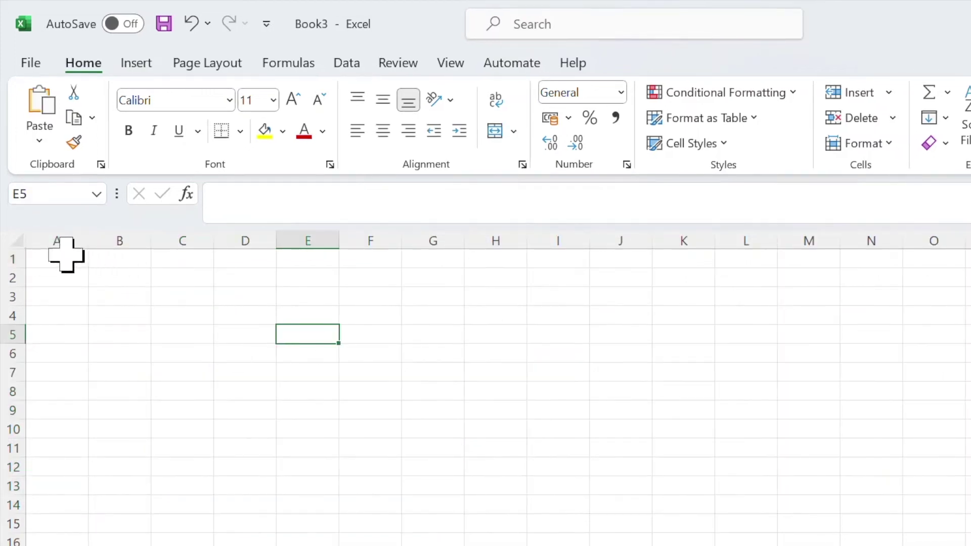
click(66, 255)
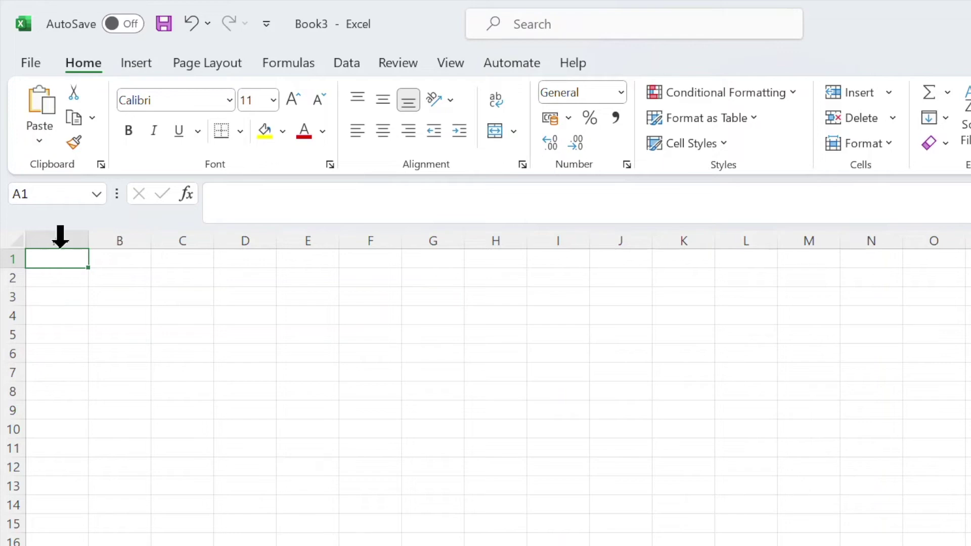
right_click(56, 259)
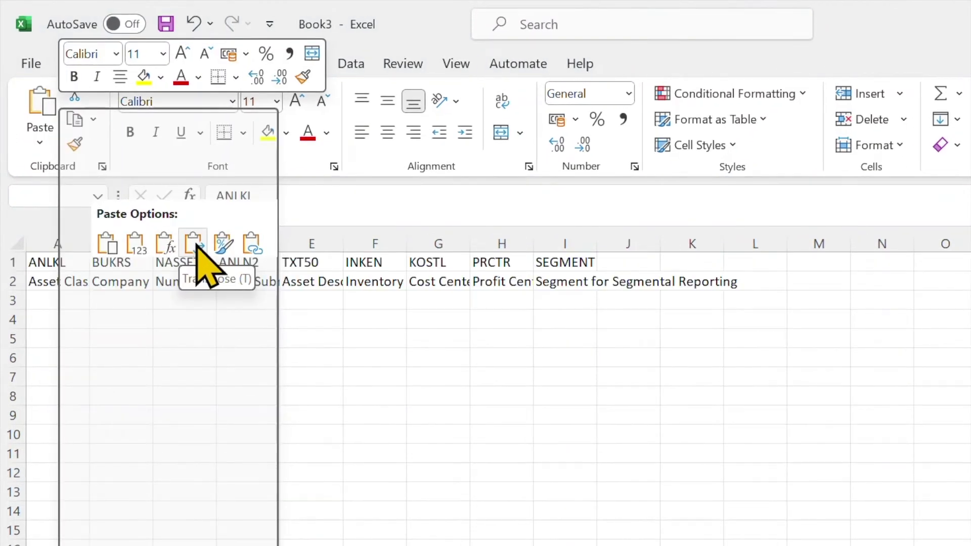
click(194, 247)
click(196, 358)
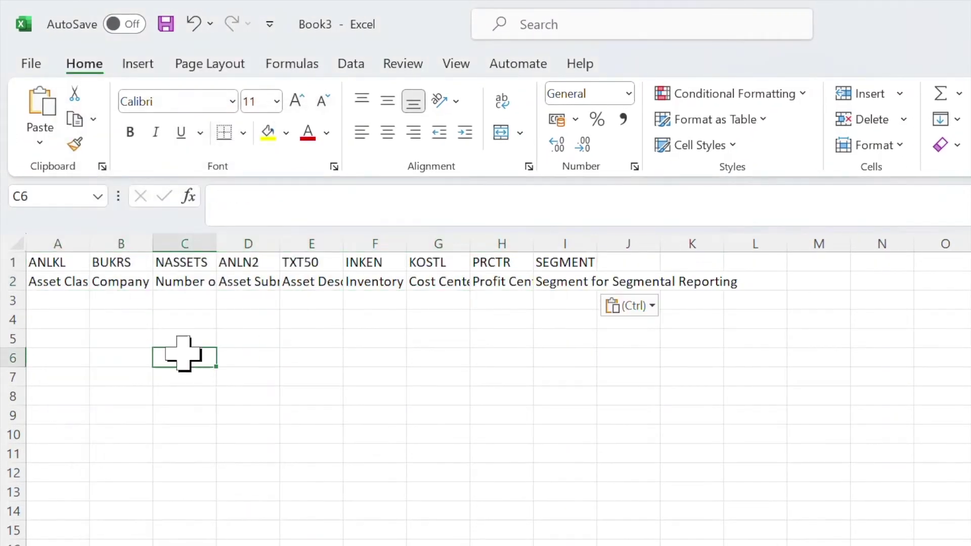
drag(59, 244, 614, 244)
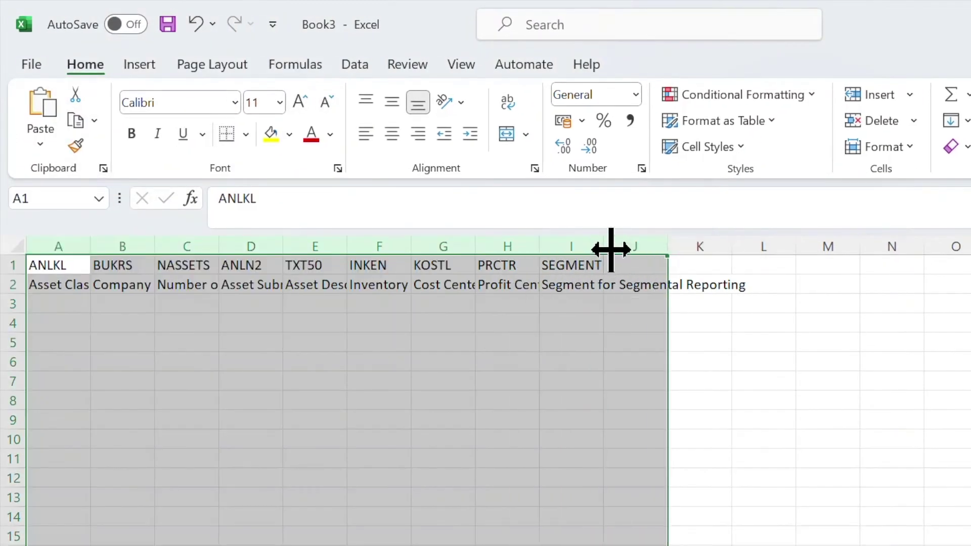
double_click(611, 248)
click(559, 399)
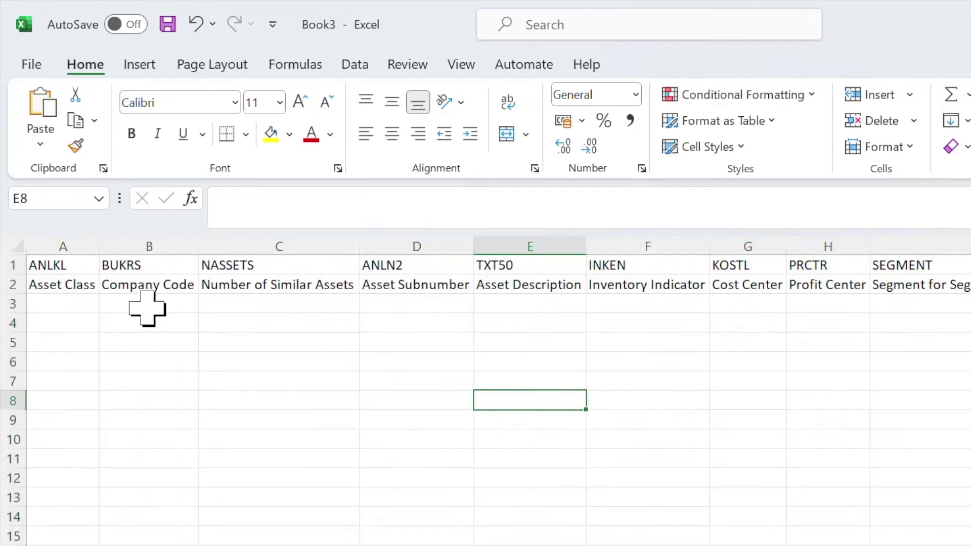
click(78, 307)
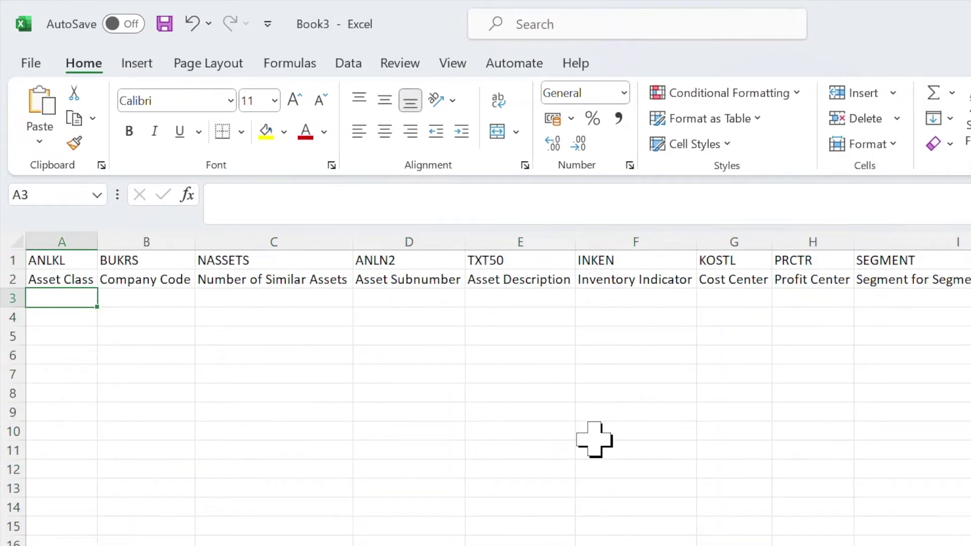
Step: Enter 2000, 1710, 1, 0, TESTLSMW2 and X across row 3
text(2000)
key(Tab)
text(1)
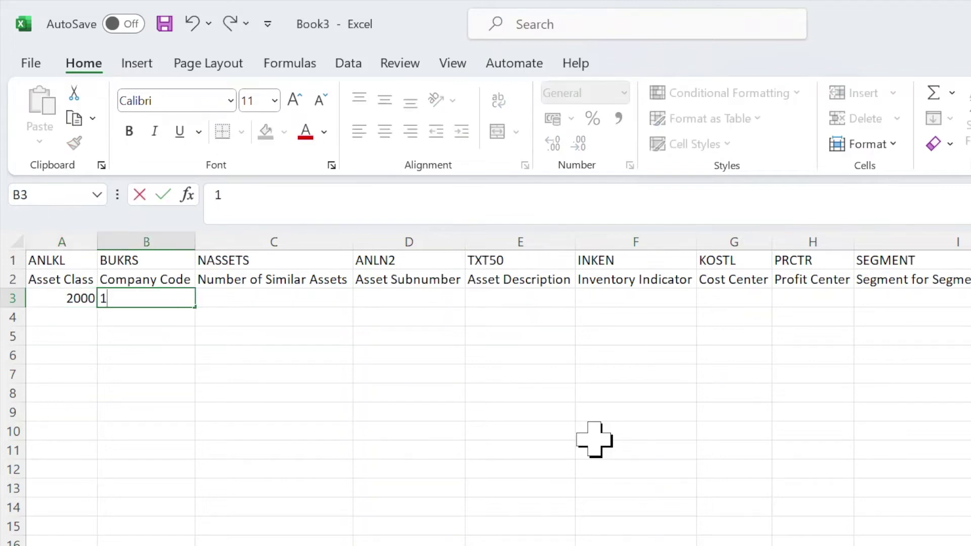
text(710)
key(Tab)
text(1)
key(Tab)
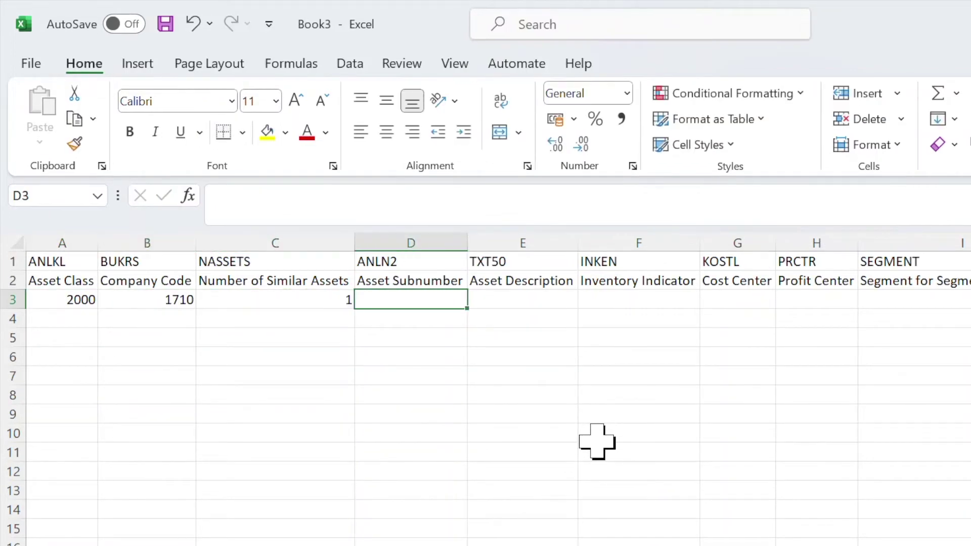
text(0)
key(Tab)
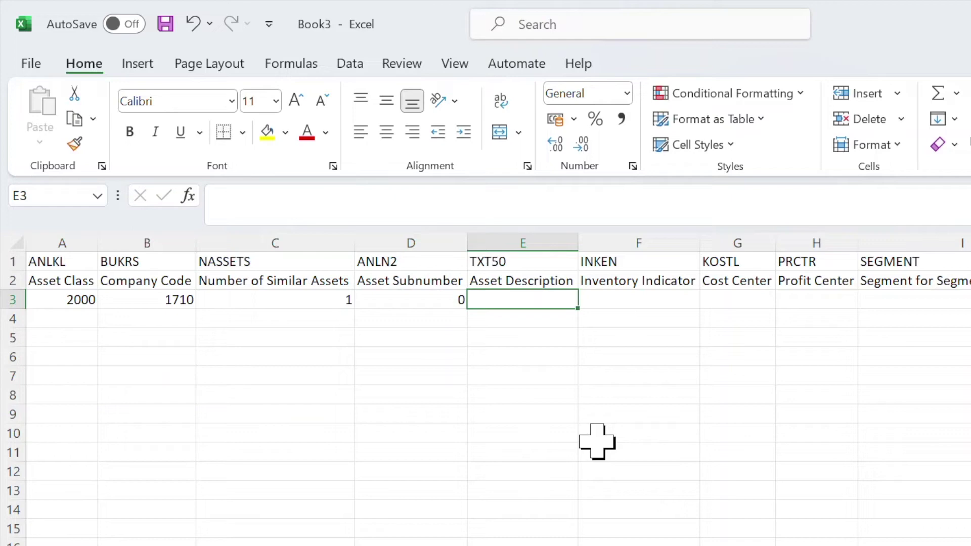
text(TESTLSMW2)
key(Tab)
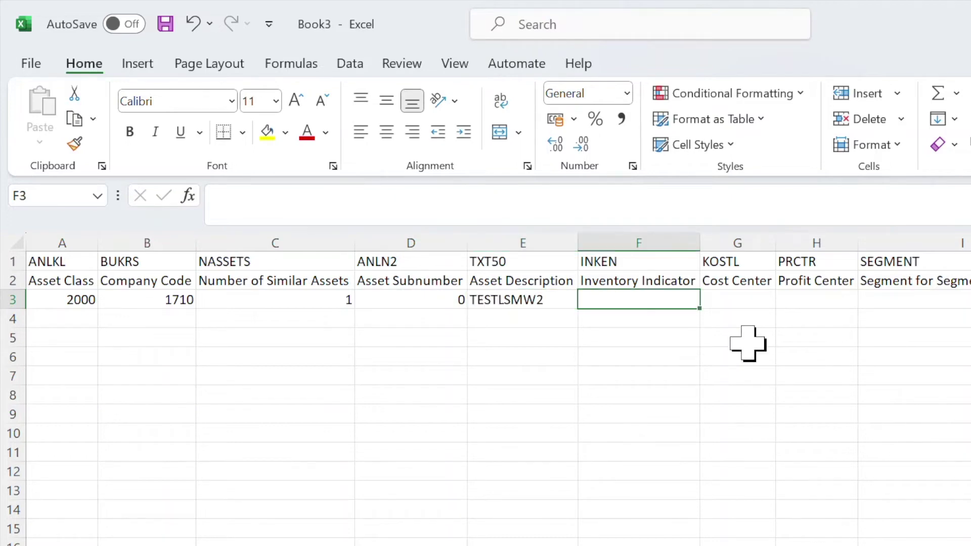
text(X)
key(Tab)
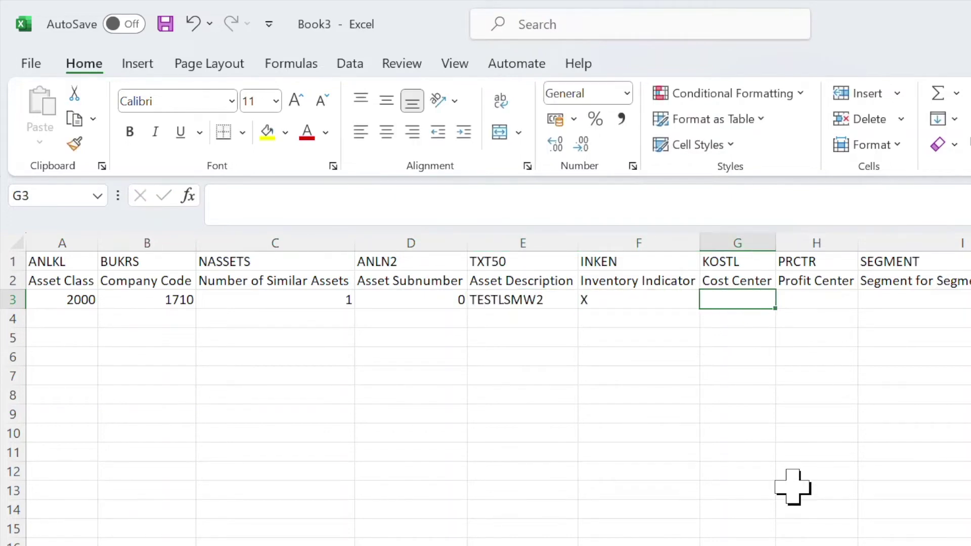
Step: Fill the remaining cells with US10_OH, US10_PC11 and Z_SEG from the clipboard
text(US10_OH)
key(Tab)
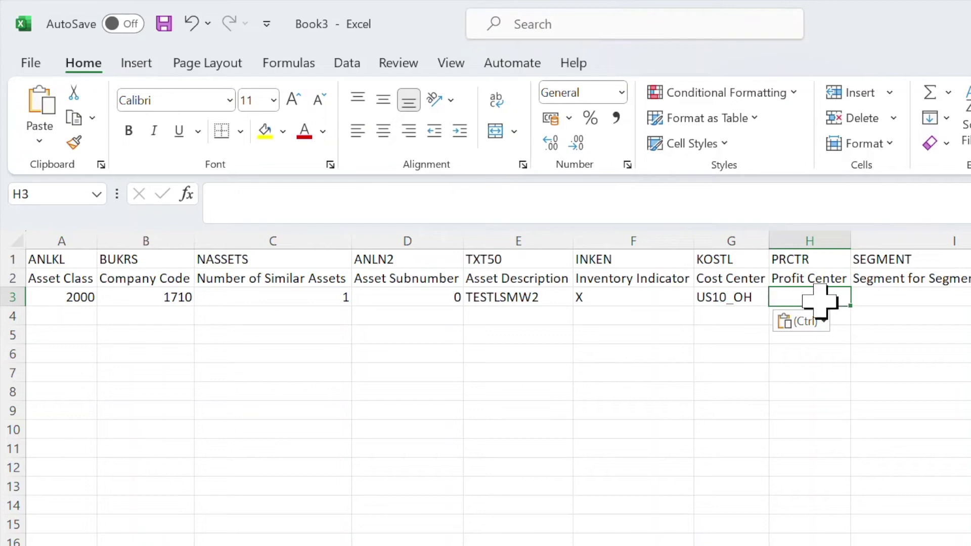
text(US10_PC11)
key(Tab)
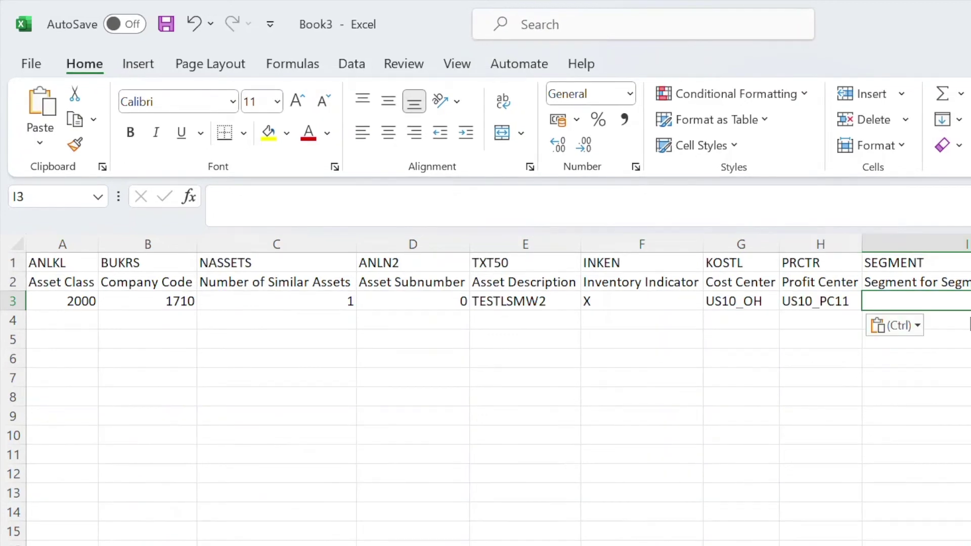
key(super+v)
click(390, 455)
click(741, 416)
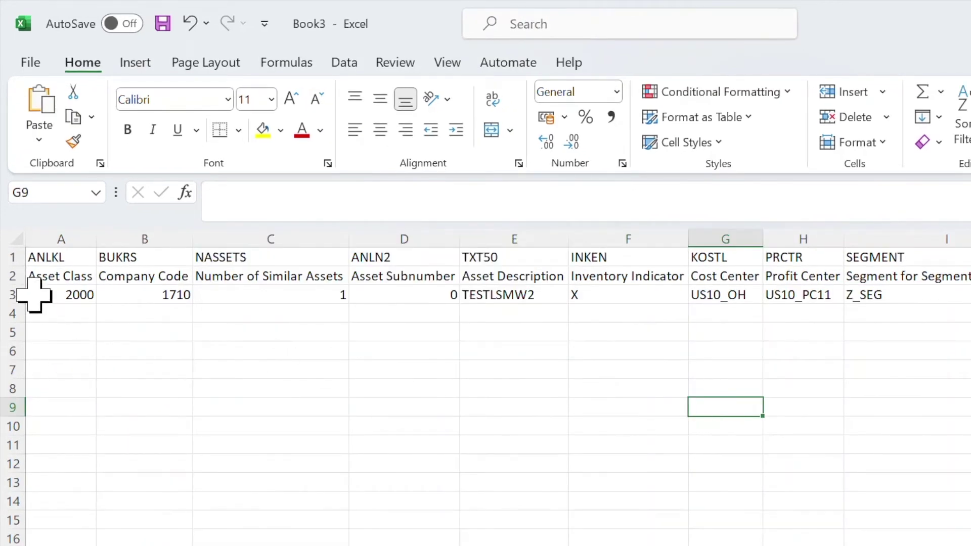
drag(9, 275, 8, 257)
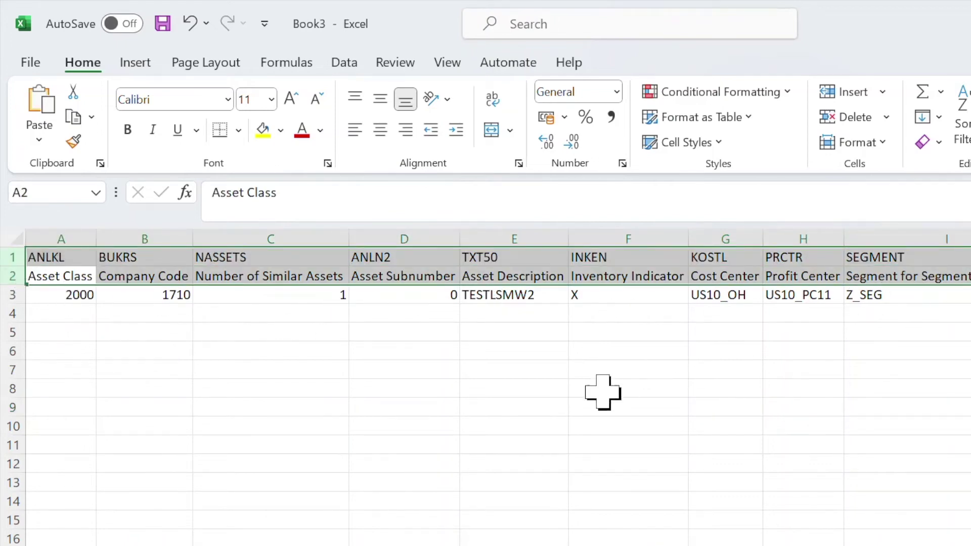
Step: Delete header rows 1–2 and save the workbook as Text (Tab delimited) named LSMWTEST1
key(ctrl+minus)
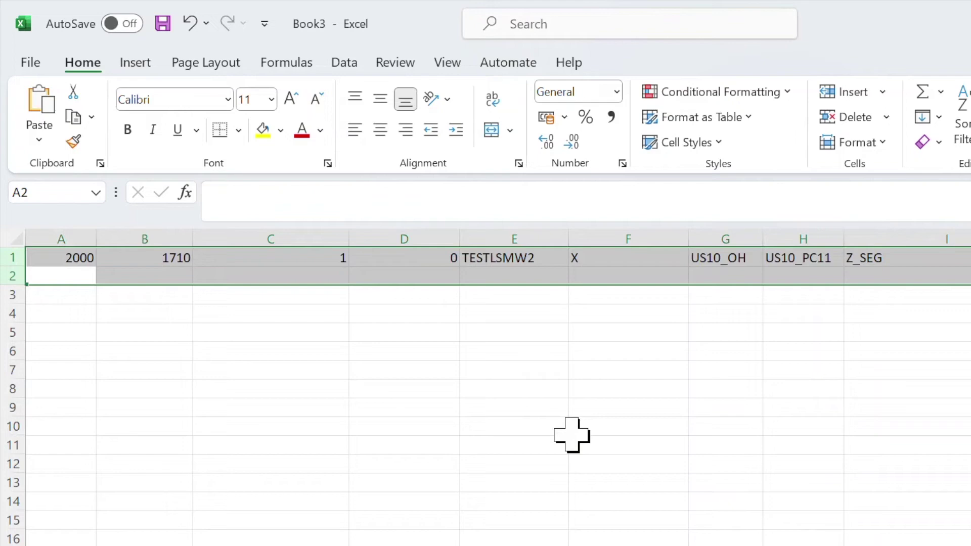
click(573, 431)
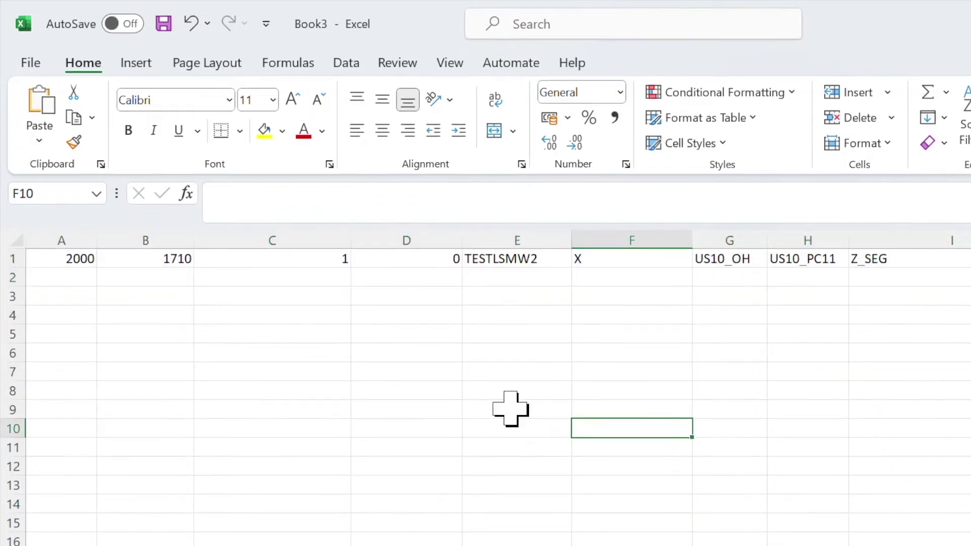
click(37, 70)
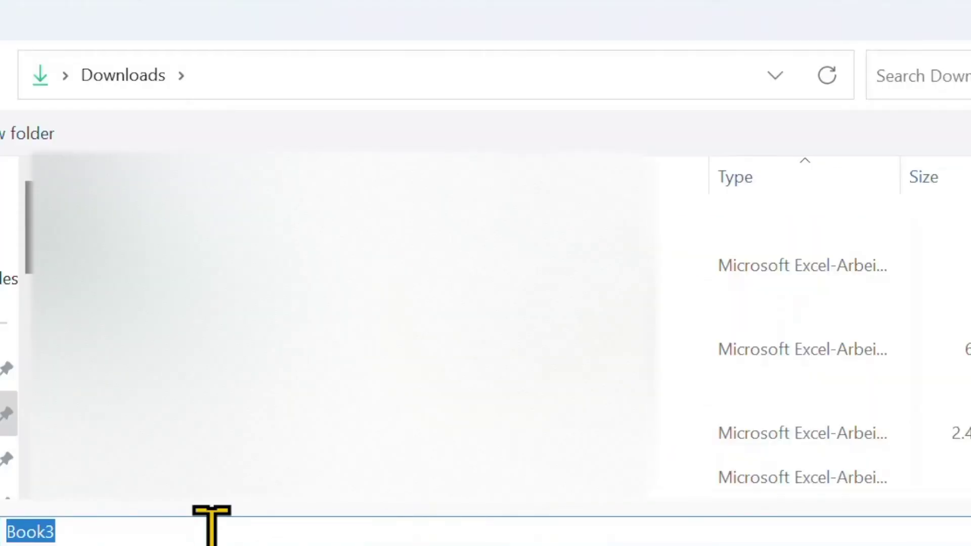
text(LSMWTEST1)
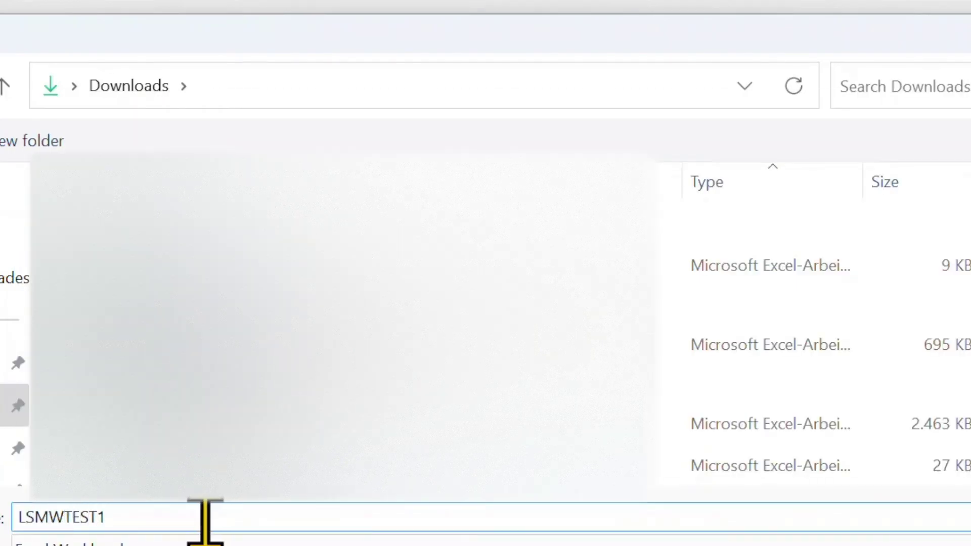
click(202, 543)
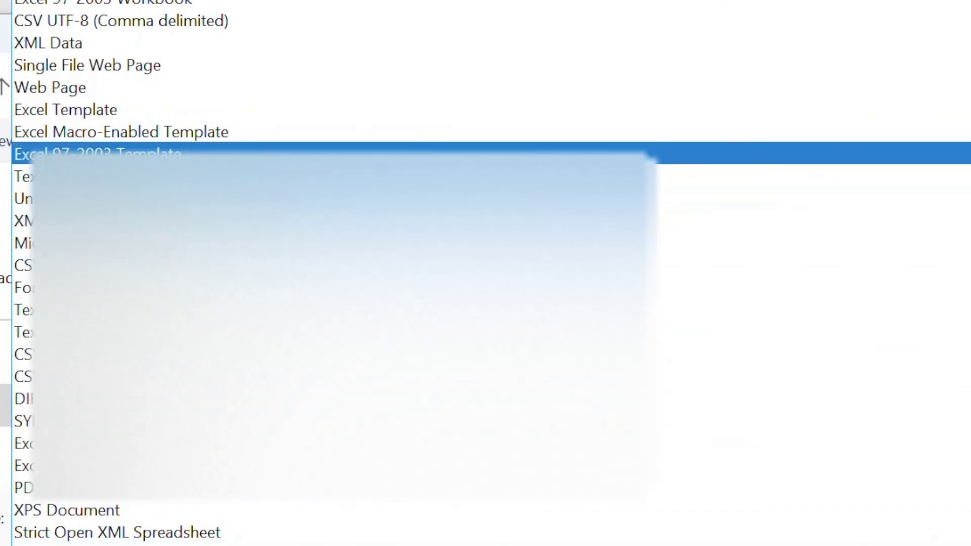
click(116, 175)
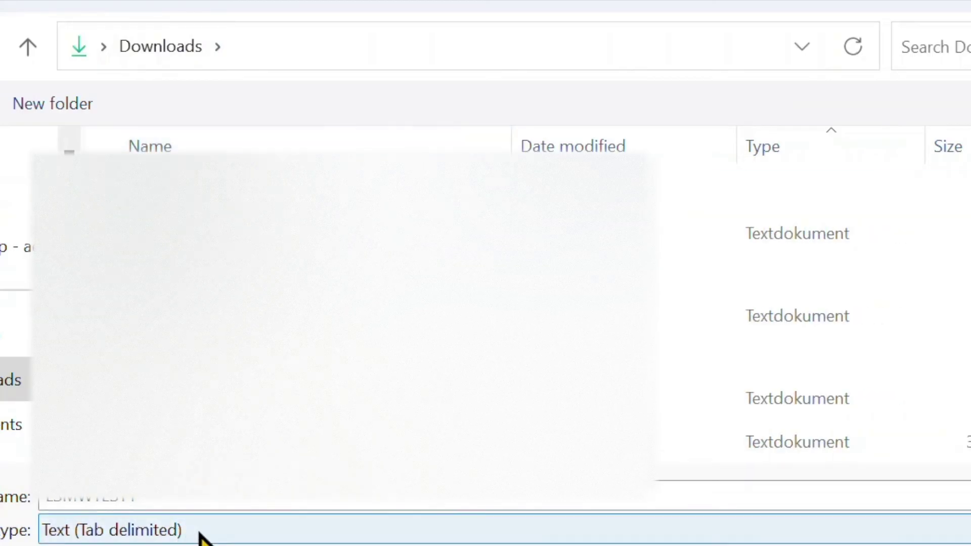
click(742, 513)
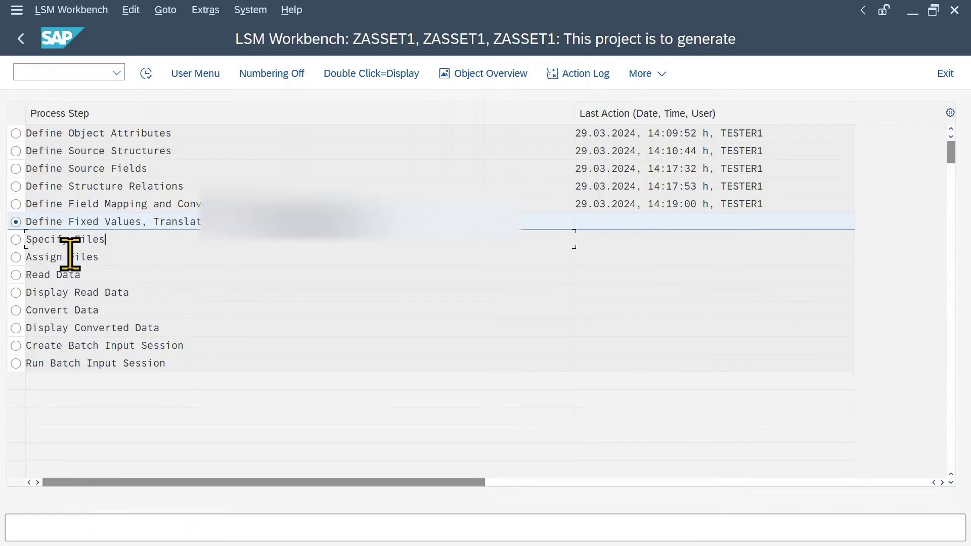
Step: Add the saved text file as tab-separated legacy data on the PC named ZTESTASSET11, and save
double_click(60, 240)
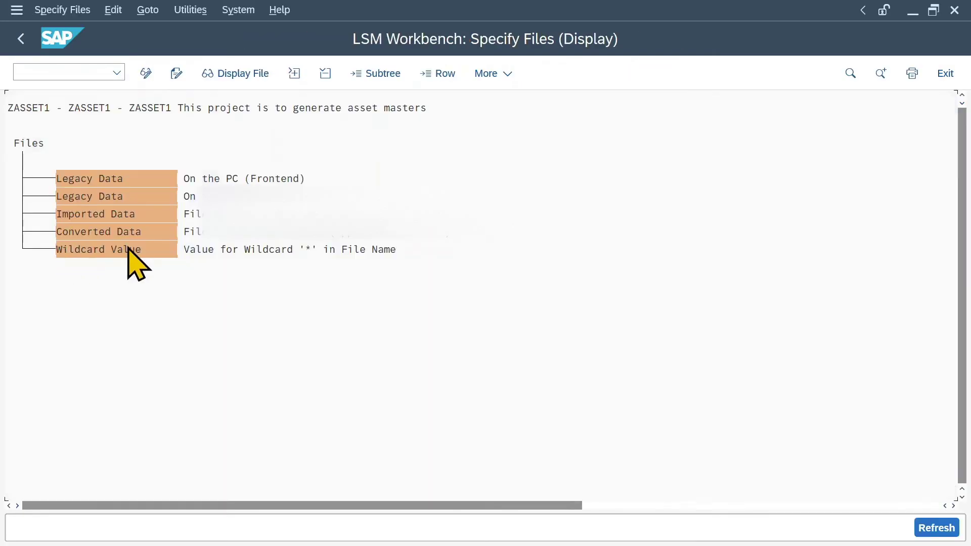
click(146, 73)
click(114, 178)
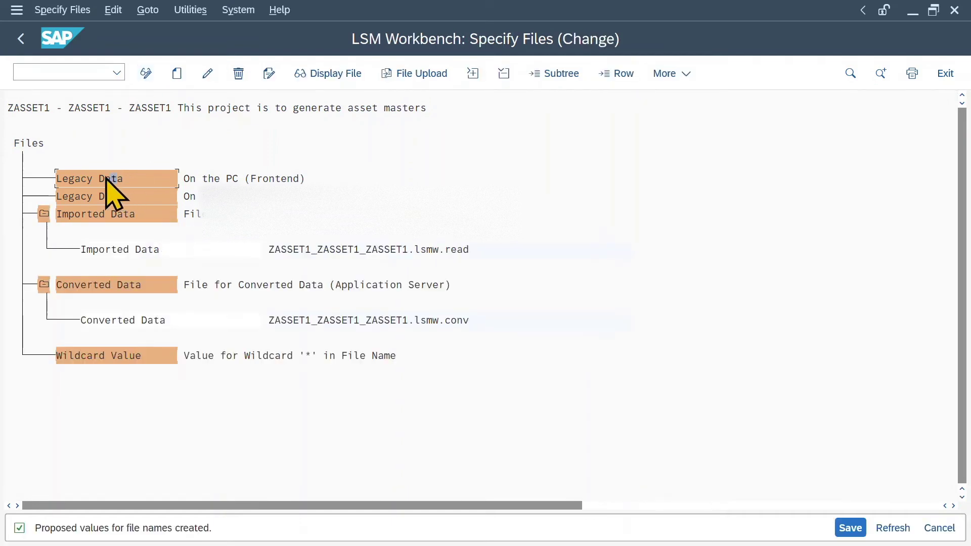
click(177, 73)
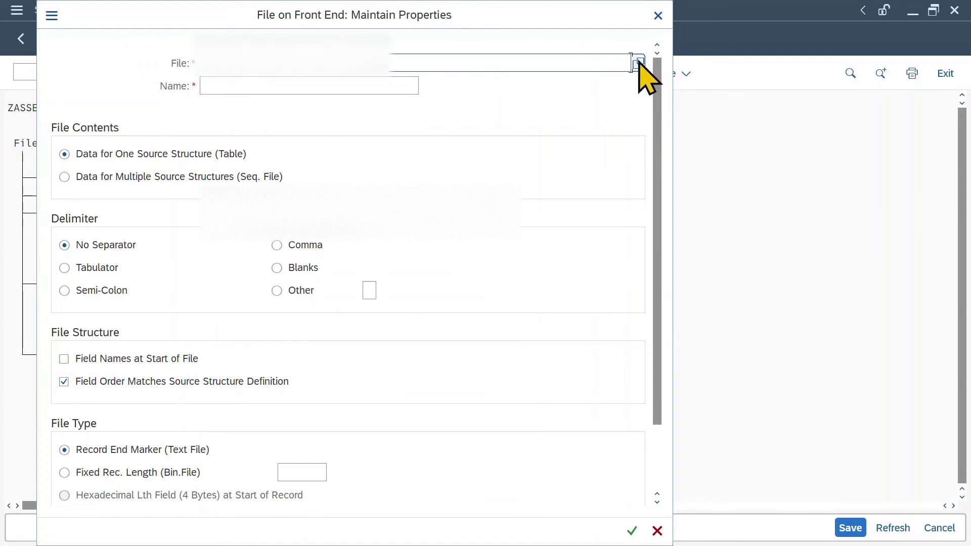
key(ctrl+v)
click(260, 86)
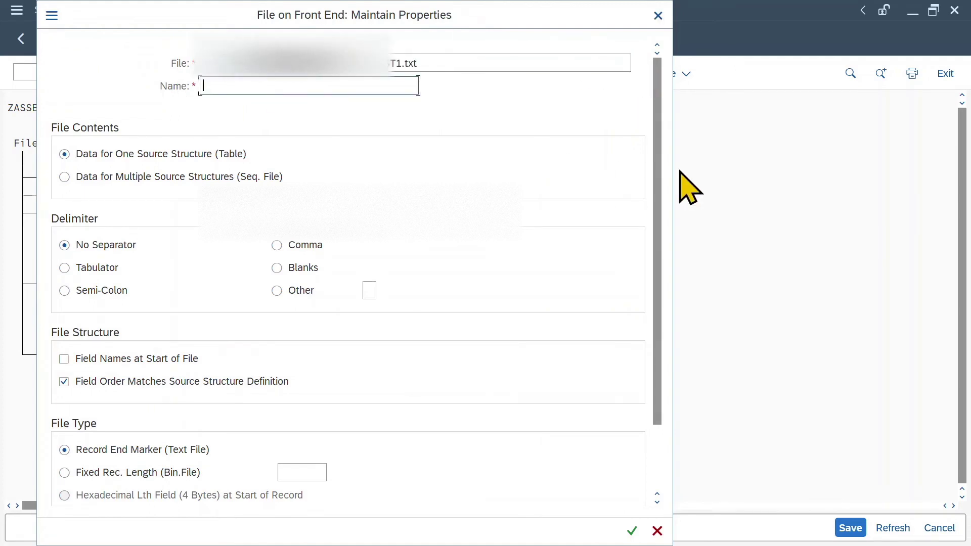
text(ZTESTASSET1)
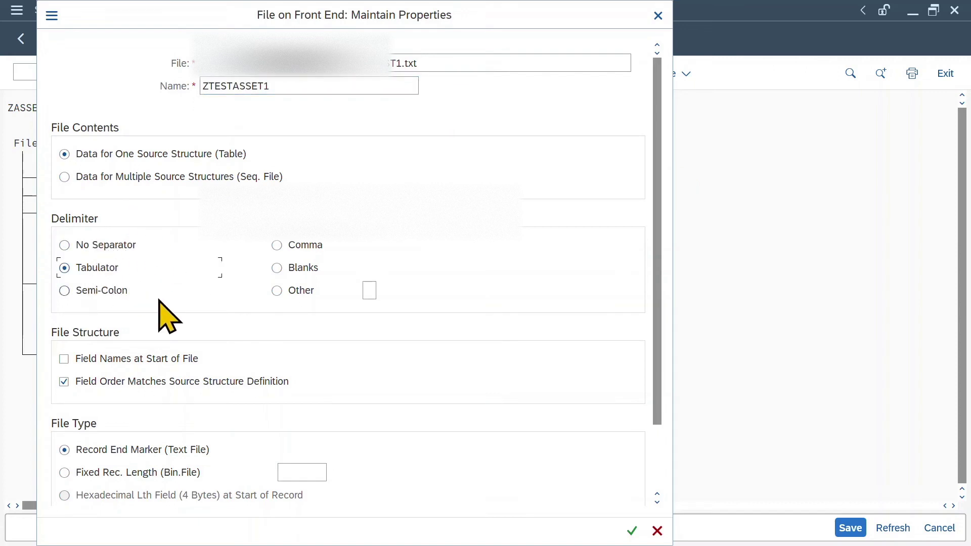
click(632, 531)
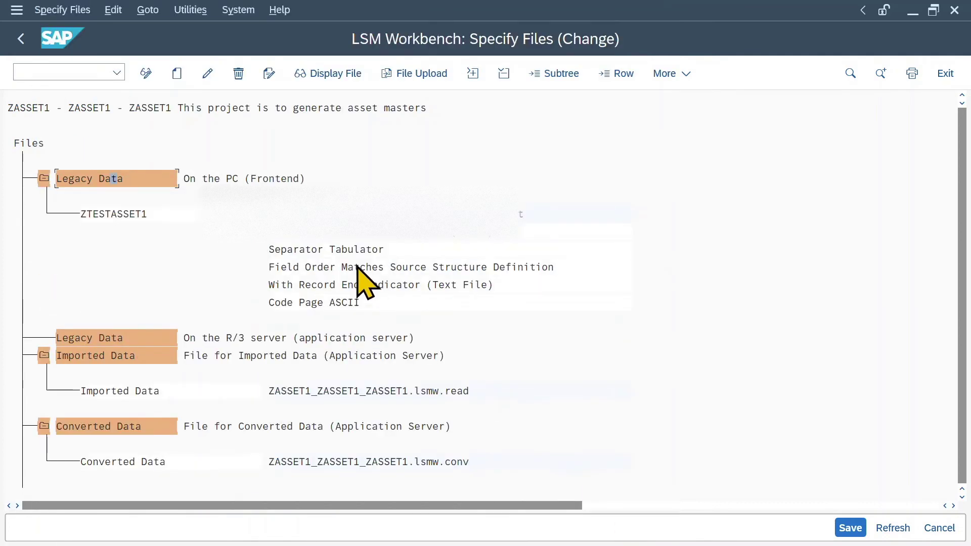
click(855, 531)
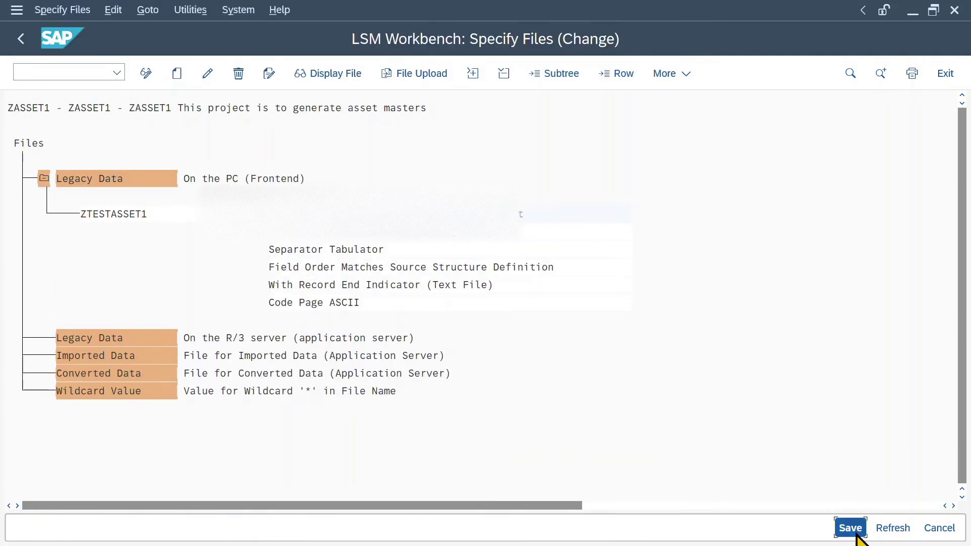
click(21, 38)
Step: Assign the legacy file to source structure ZTESTASSET in Assign Files and save
double_click(87, 258)
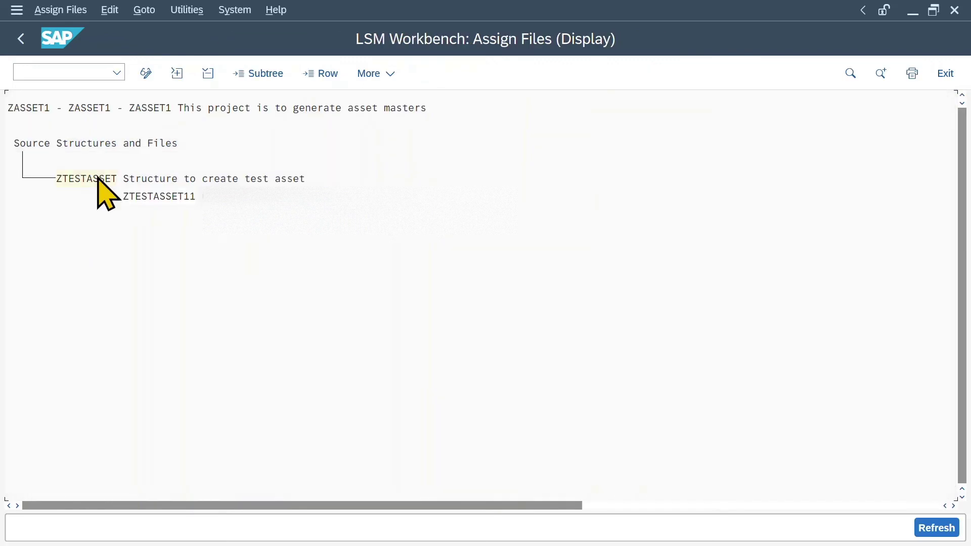
click(145, 73)
click(163, 178)
click(223, 76)
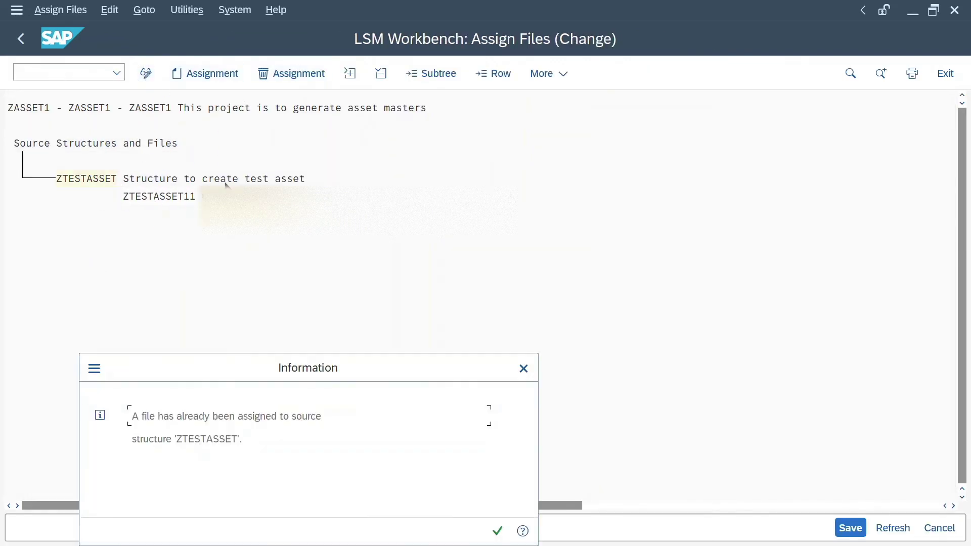
click(498, 531)
click(844, 530)
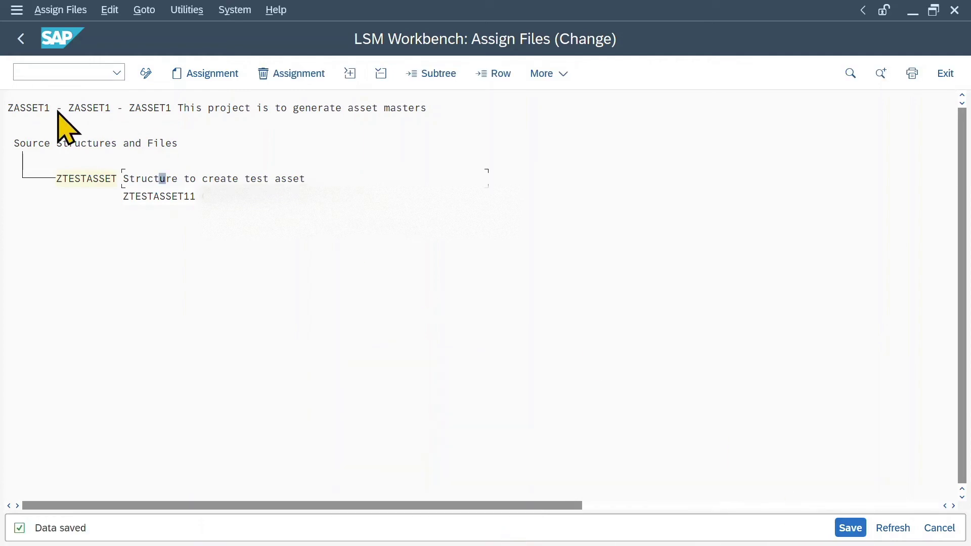
click(20, 38)
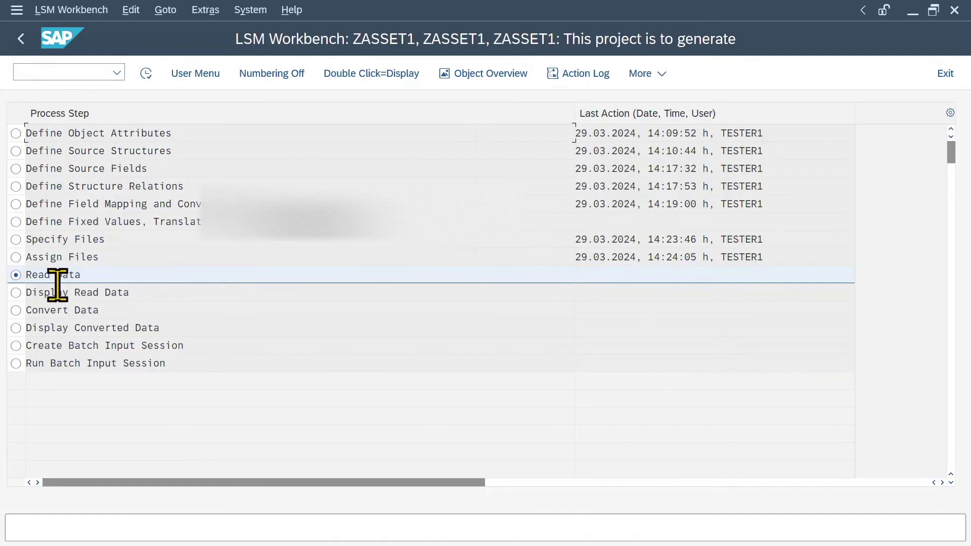
Step: Run Read Data on the legacy file, allowing SAP access to the local file
double_click(74, 276)
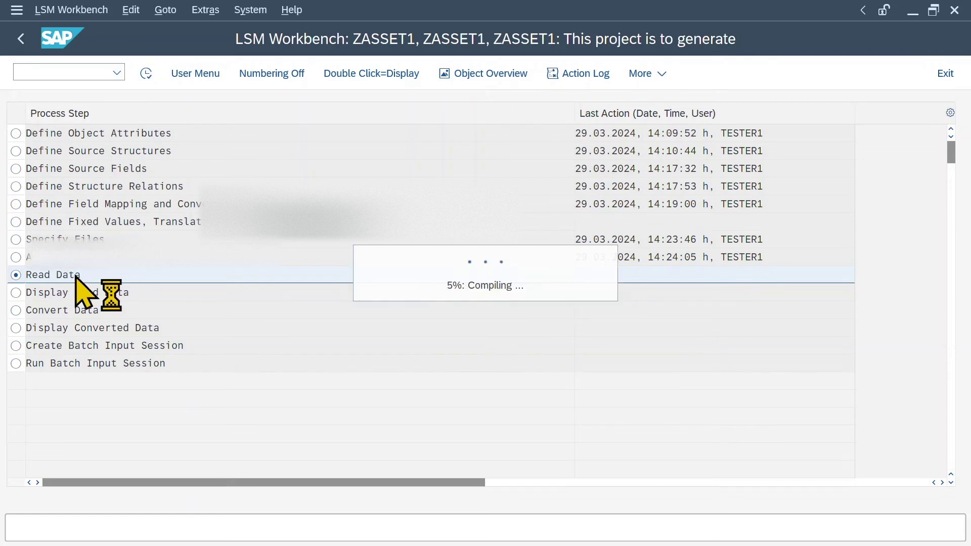
click(951, 528)
click(314, 310)
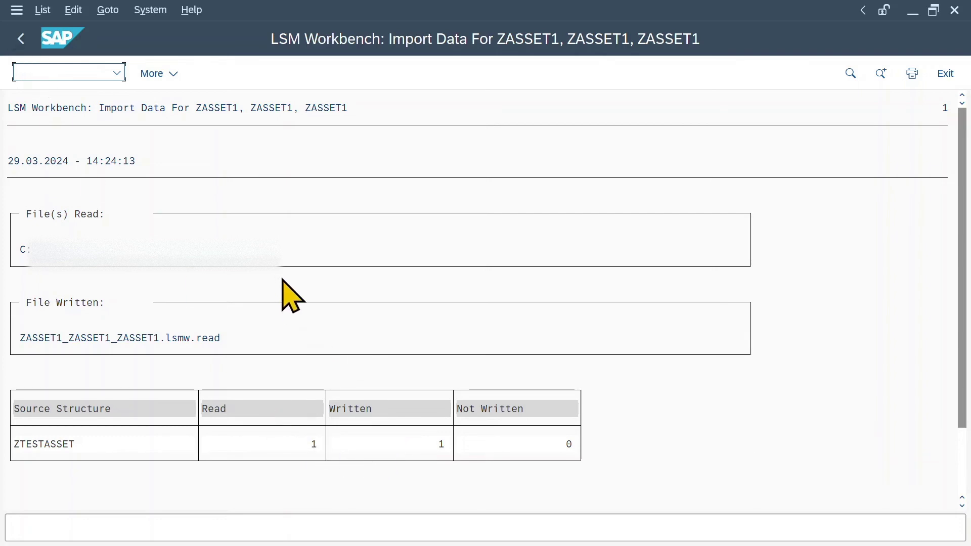
click(21, 39)
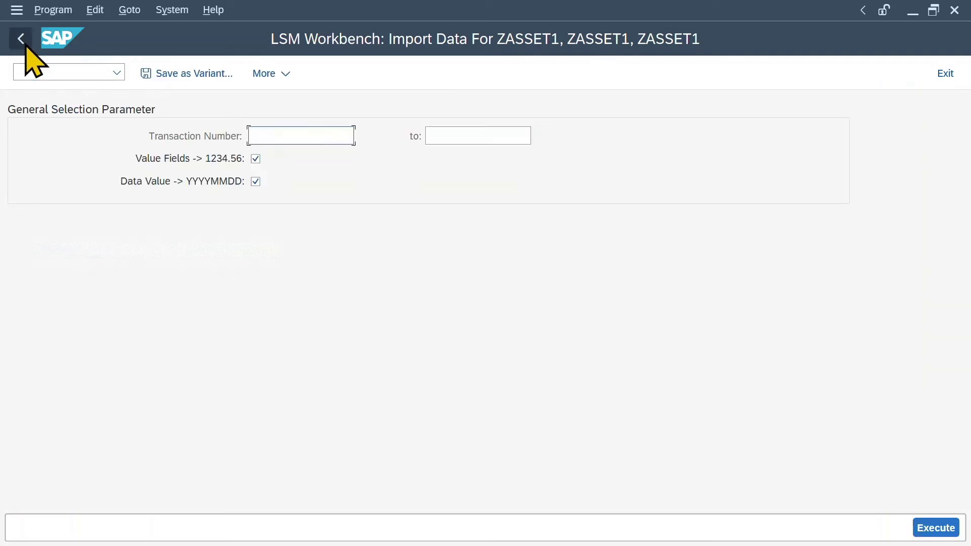
click(25, 46)
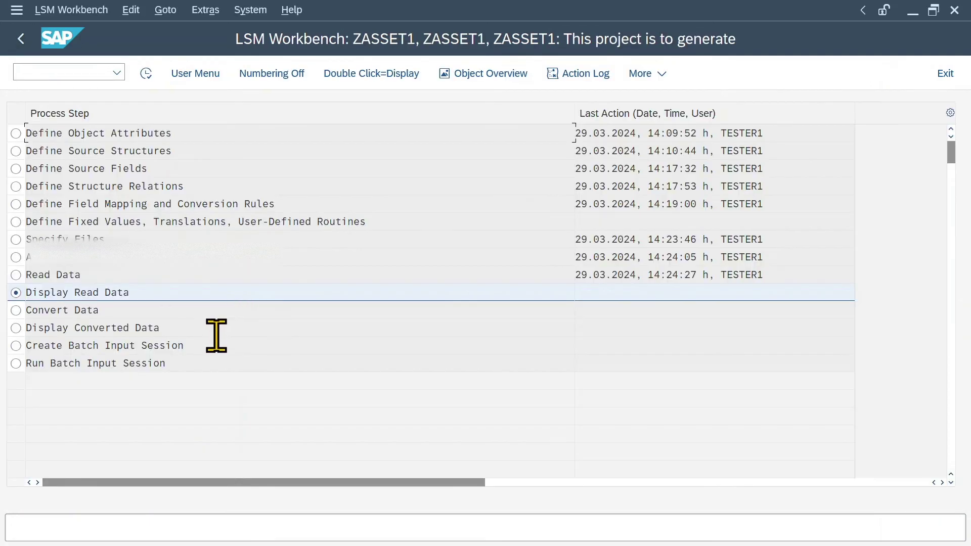
Step: Display the read data and inspect the ZTESTASSET record's field values
double_click(101, 293)
click(632, 418)
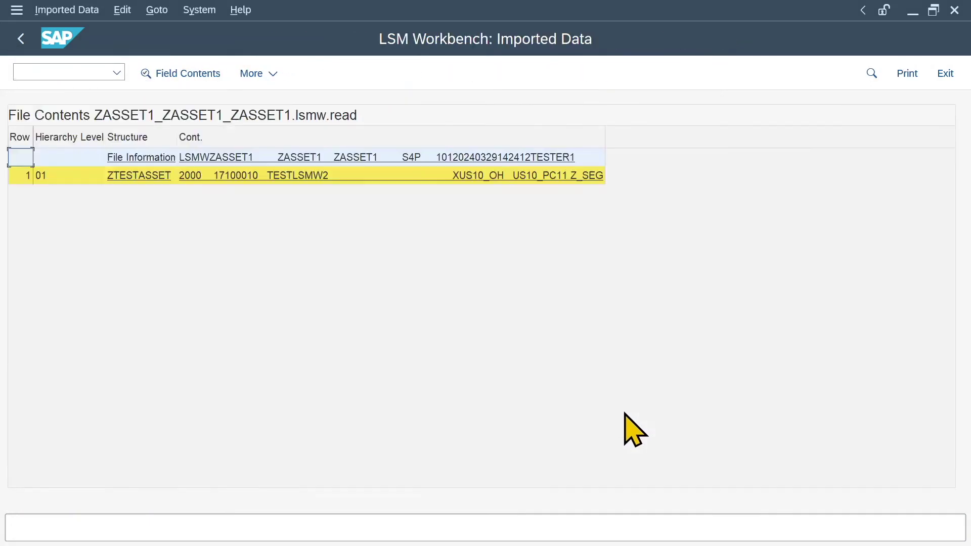
double_click(129, 175)
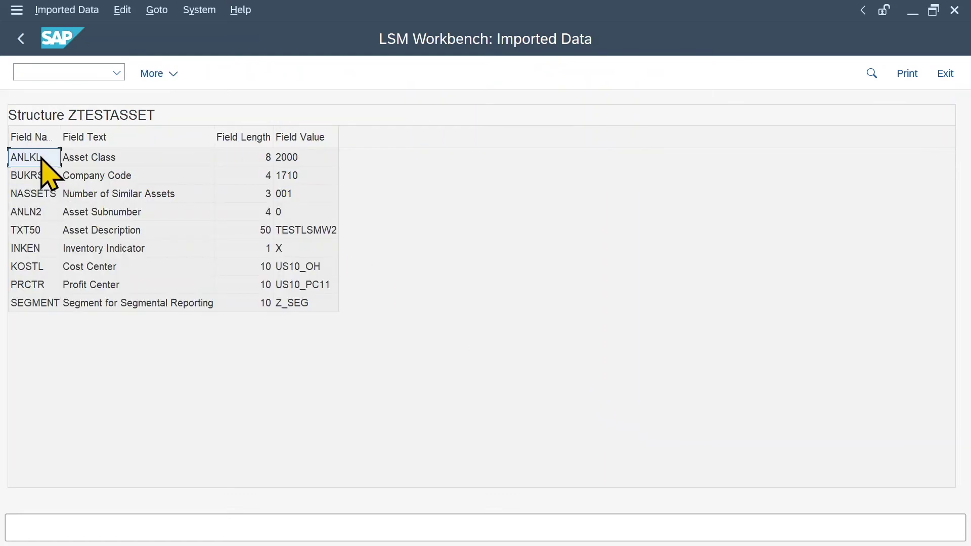
click(19, 39)
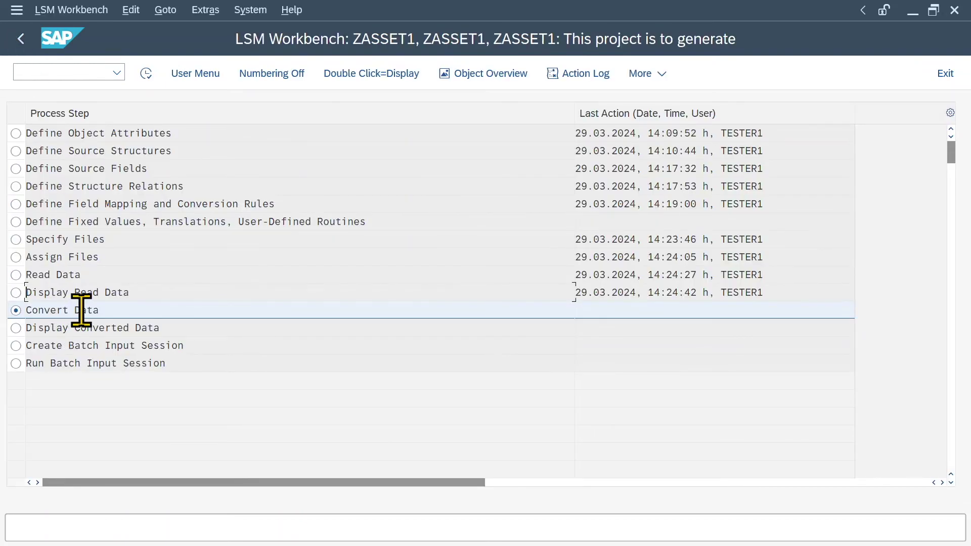
Step: Execute Convert Data, writing 1 record to ZASSET1_ZASSET1_ZASSET1.lsmw.conv
double_click(84, 311)
click(940, 527)
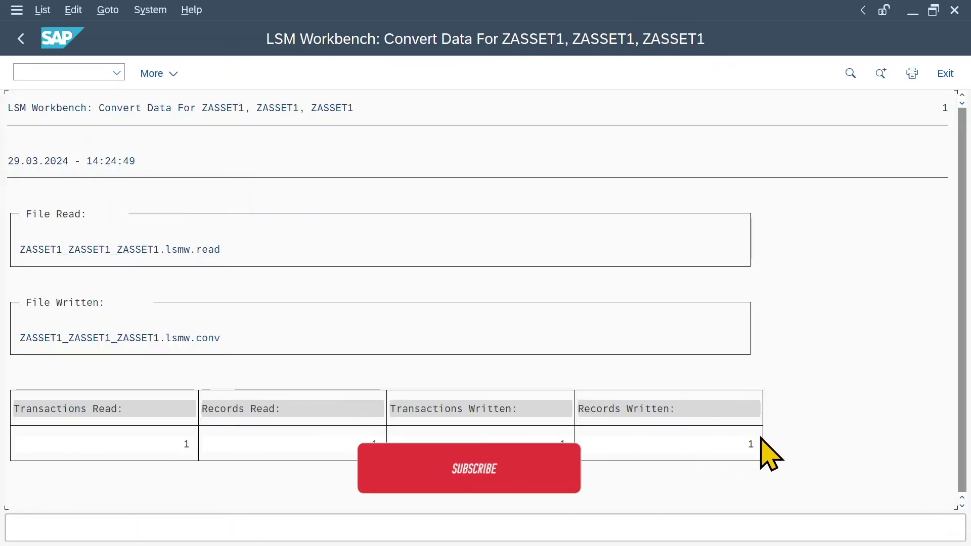
click(20, 39)
click(20, 38)
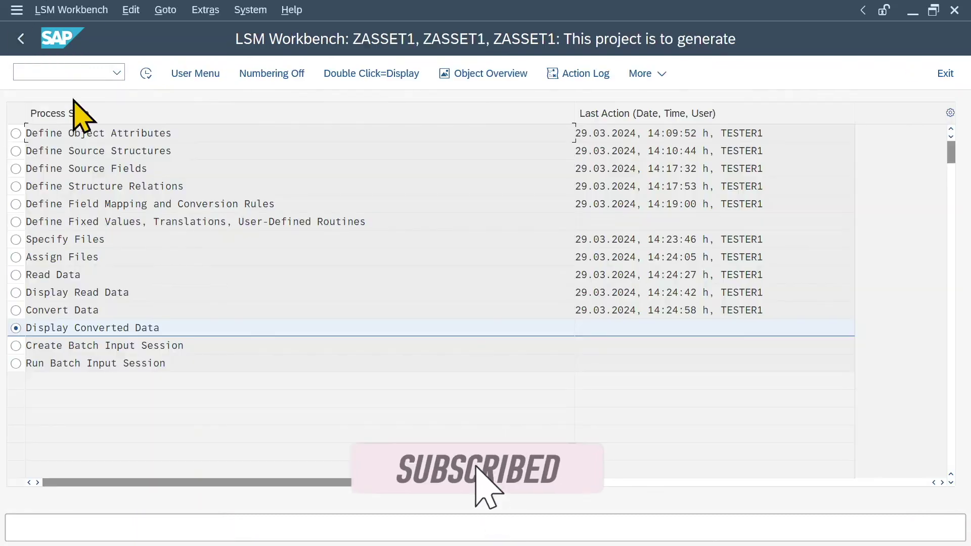
Step: Display the converted data and inspect the ZASSET record's field values
double_click(104, 330)
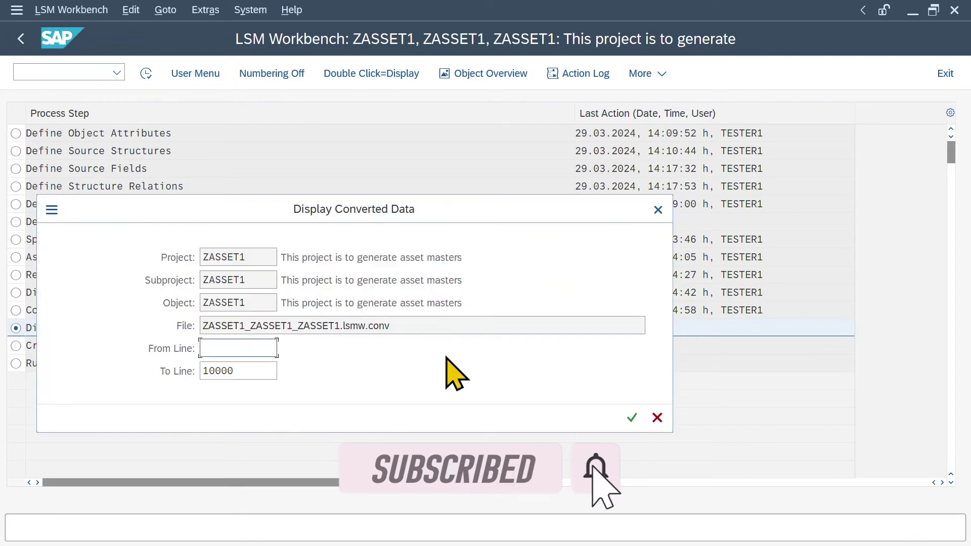
click(630, 418)
click(324, 339)
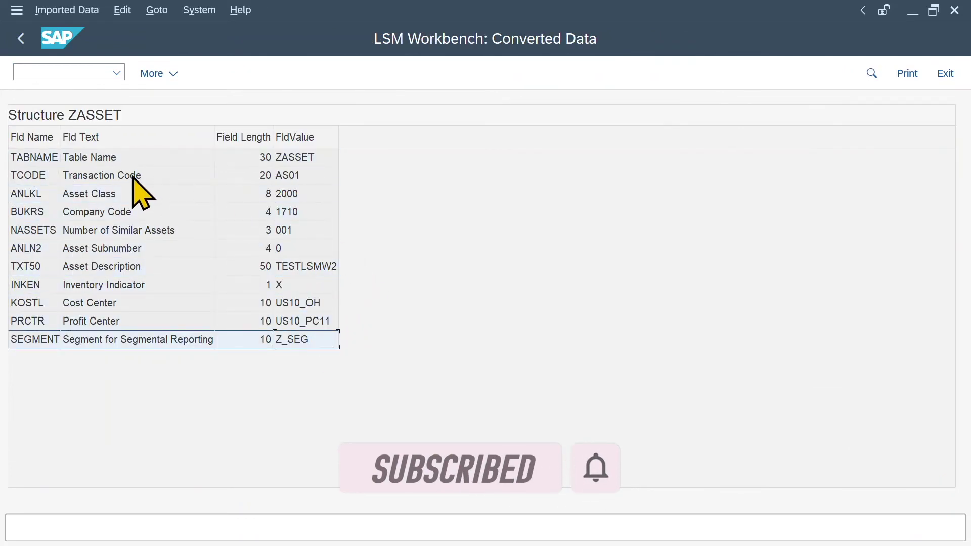
click(20, 38)
click(20, 39)
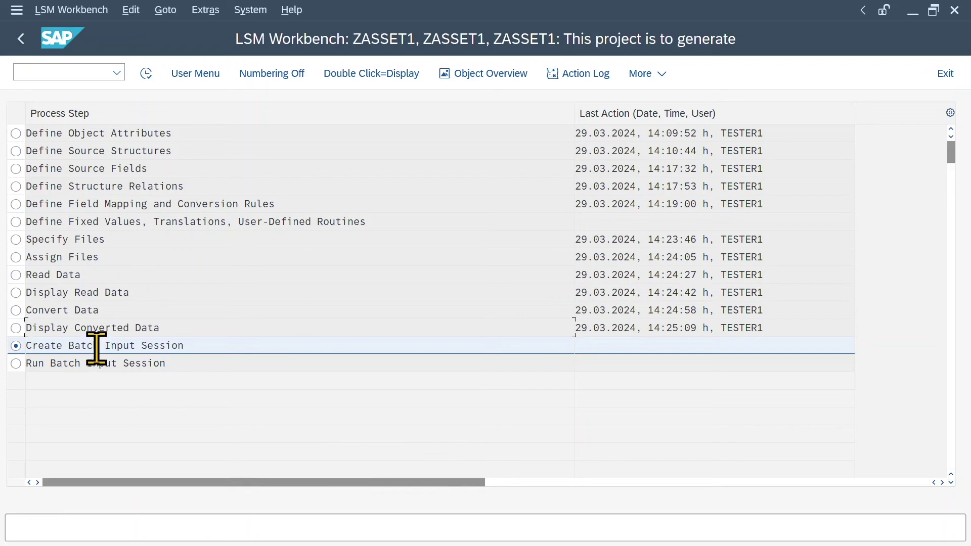
Step: Execute Create Batch Input Session to build folder ZASSET1 with 1 transaction
double_click(96, 349)
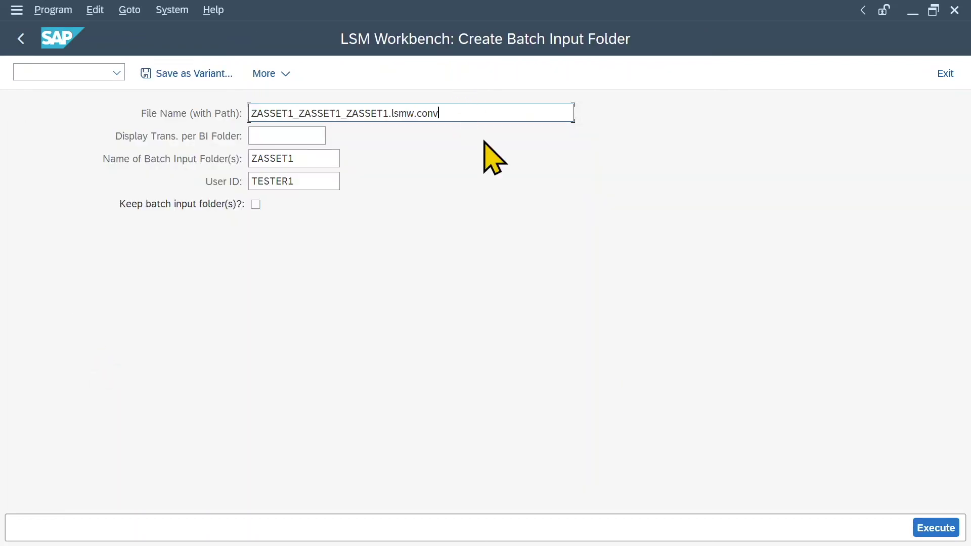
click(934, 529)
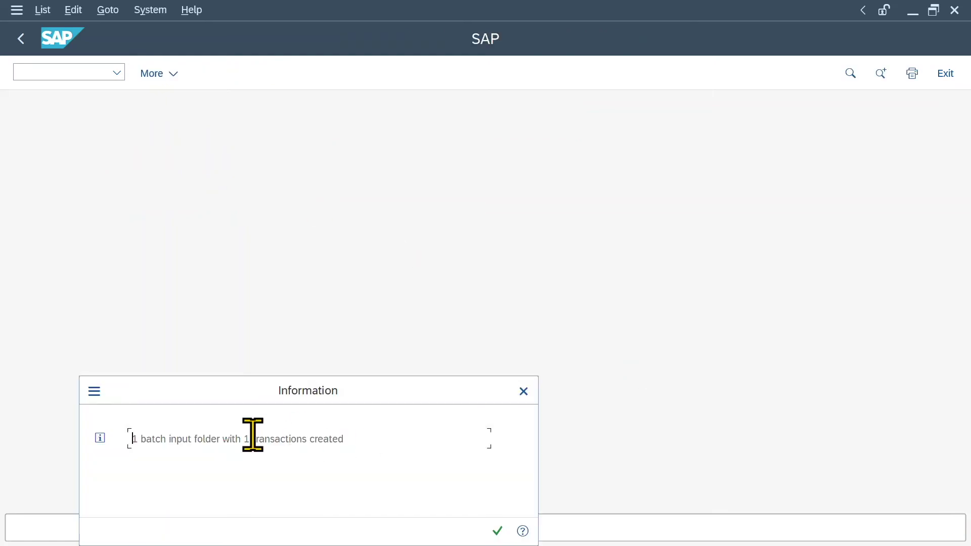
click(497, 531)
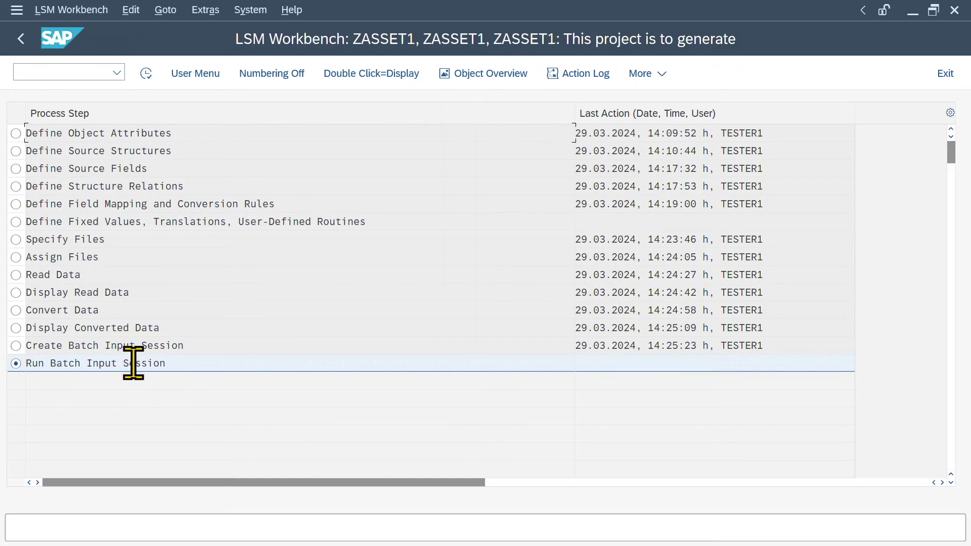
Step: Process session ZASSET1 in foreground, reaching Create Asset for class 2000, company code 1710
double_click(133, 362)
click(24, 248)
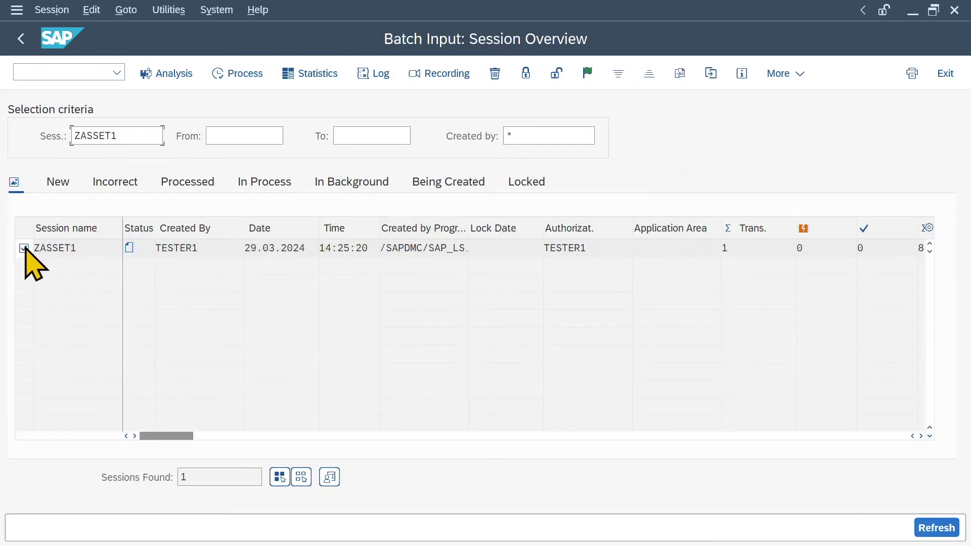
click(242, 76)
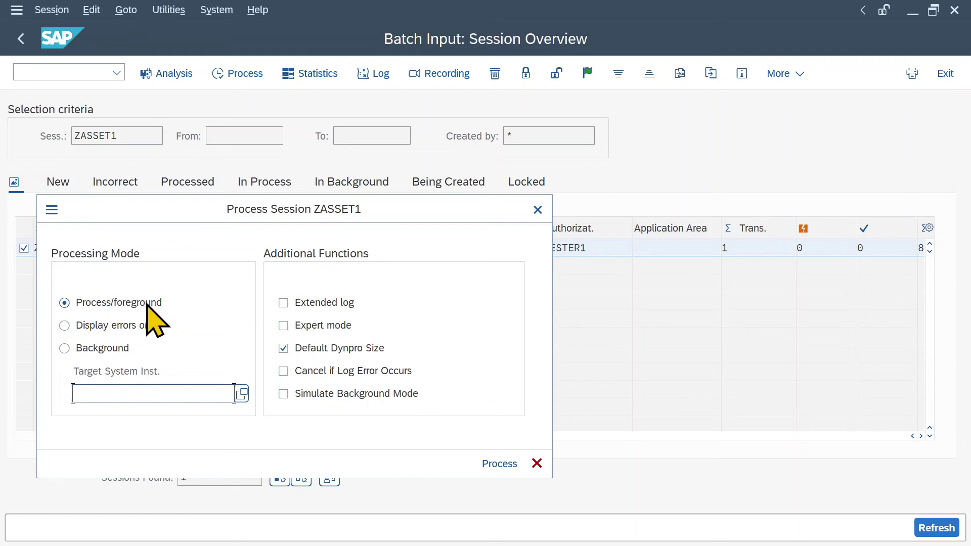
click(499, 464)
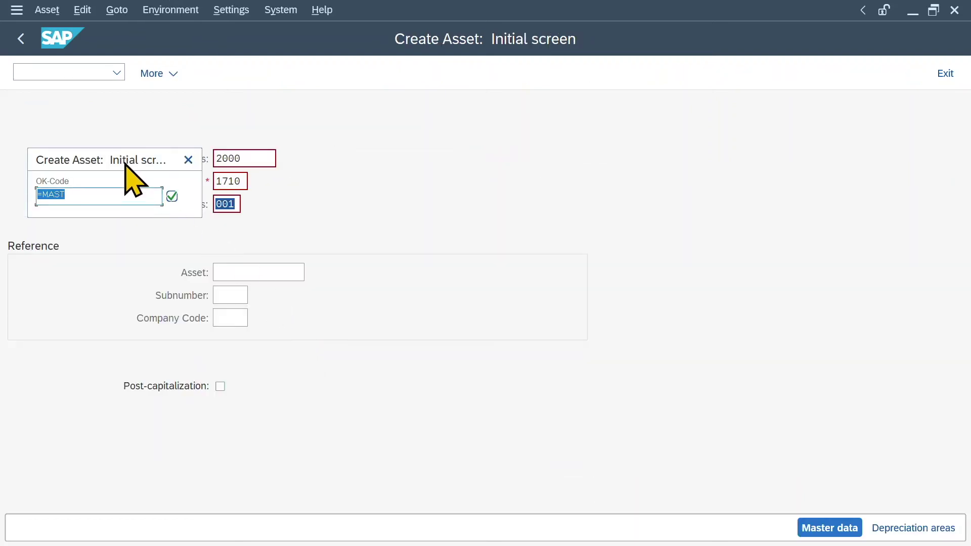
Step: Move the OK-Code popup aside and advance through master data to time-dependent profit center and segment
drag(127, 167, 403, 169)
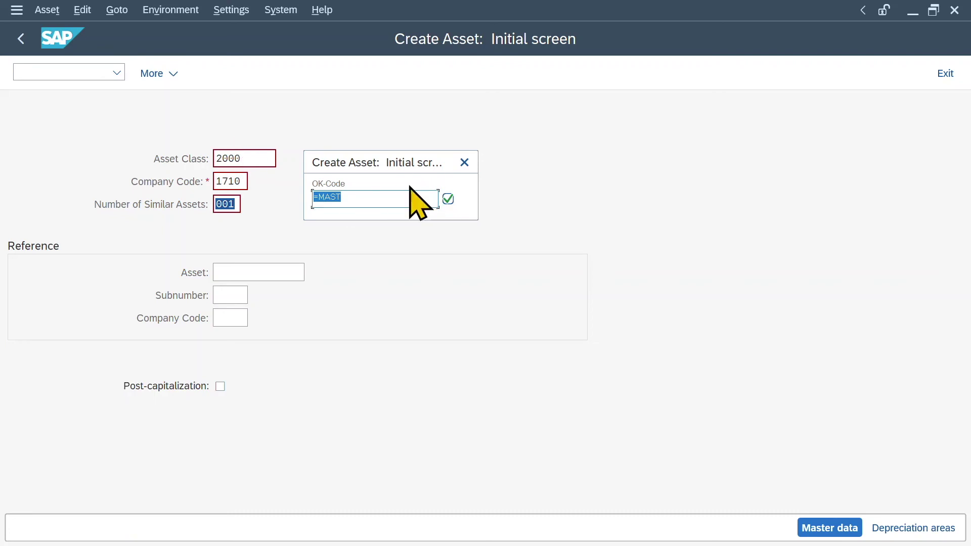
key(Return)
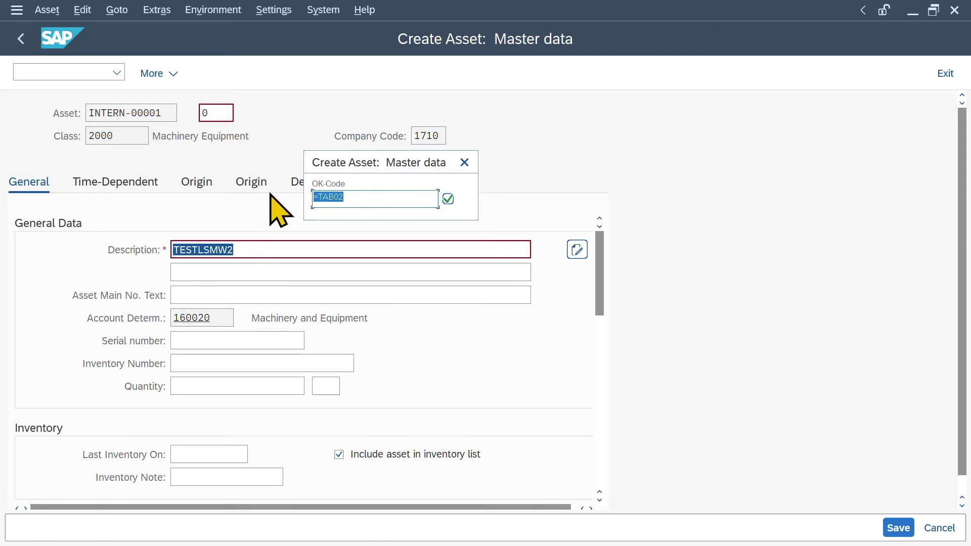
key(Return)
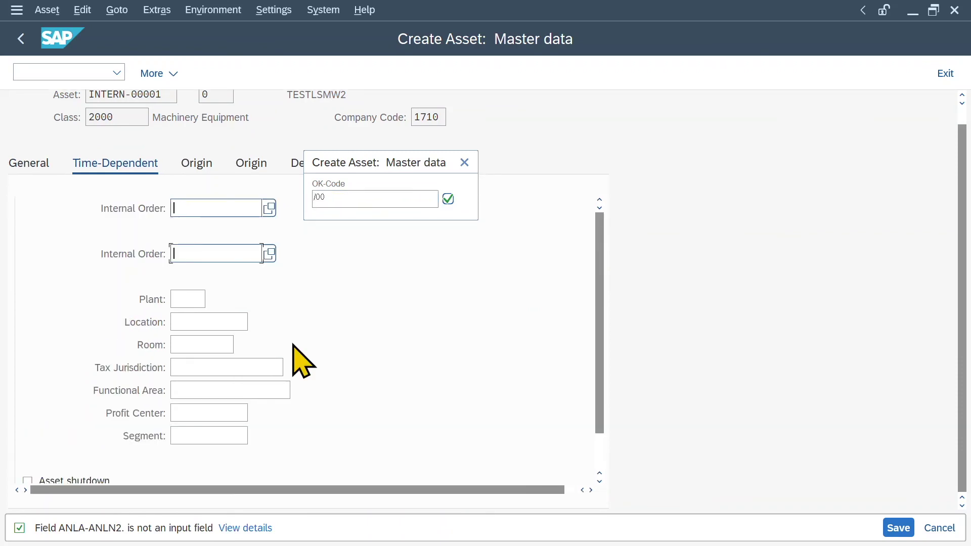
click(413, 197)
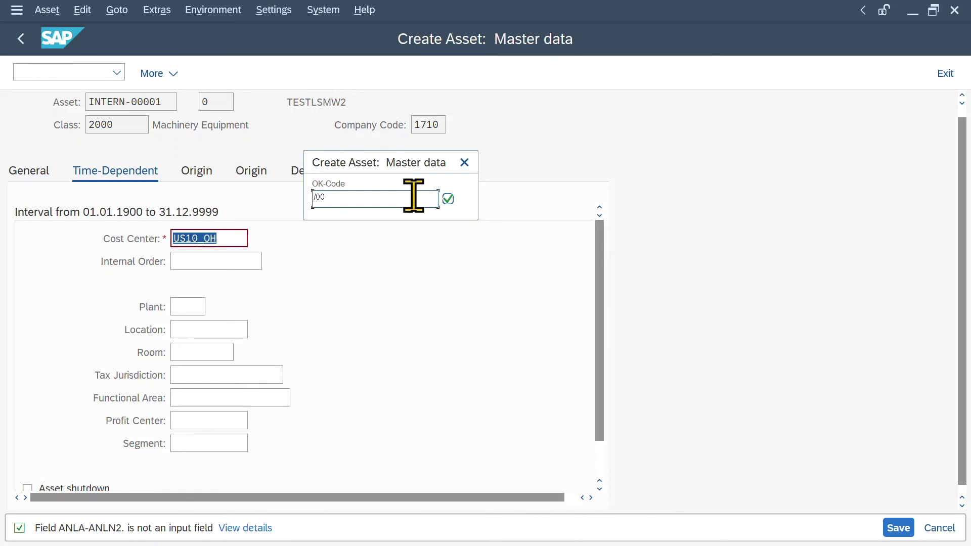
key(Return)
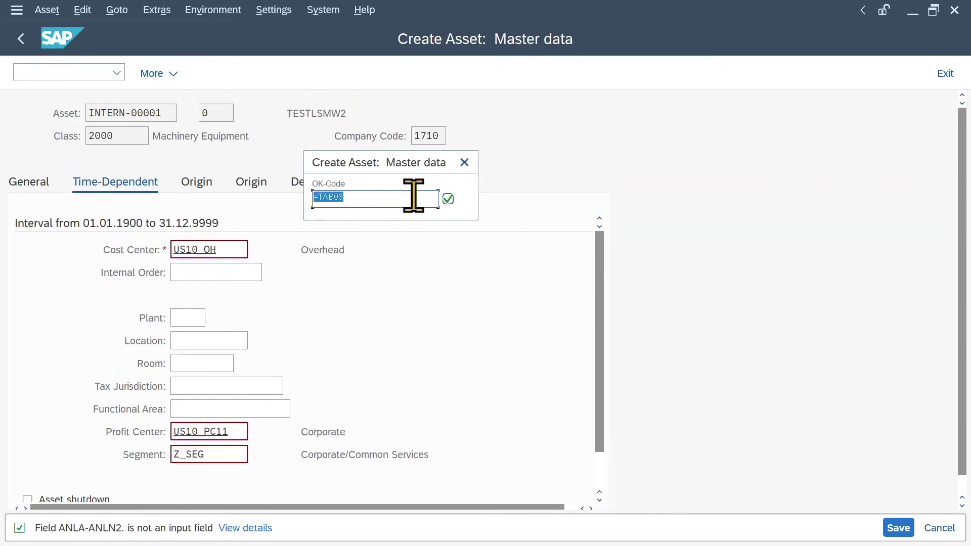
Step: Continue past the Origin data, save asset TESTLSMW2 and acknowledge the log to complete processing
key(Return)
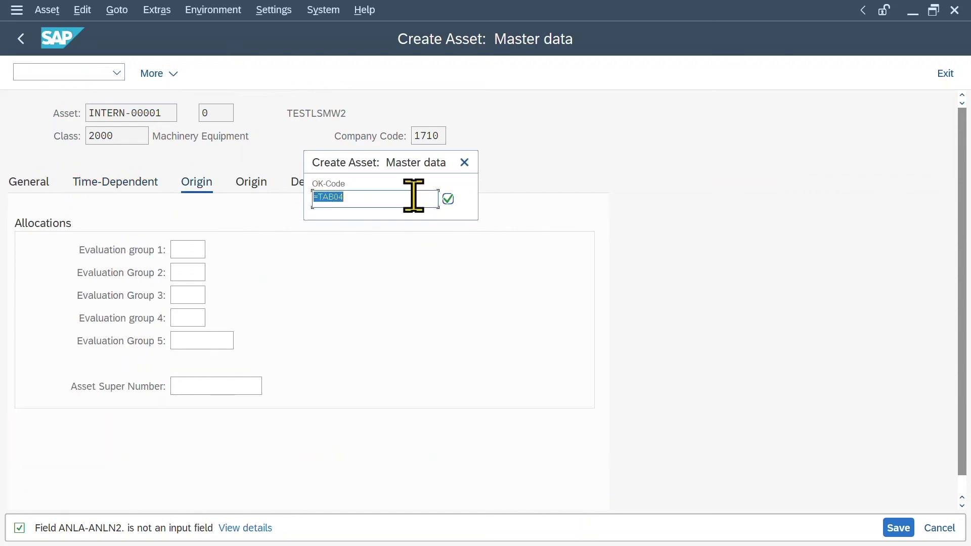
key(Return)
key(Return)
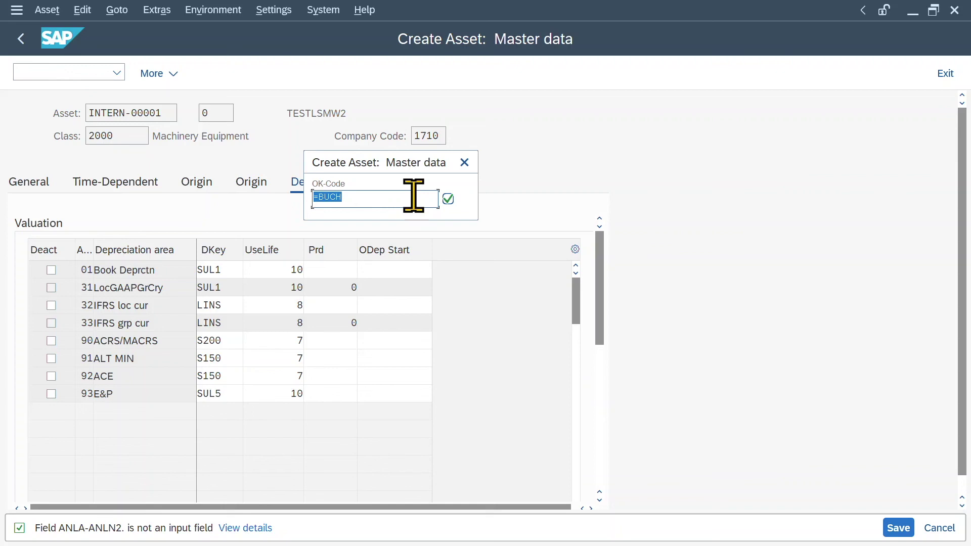
key(Return)
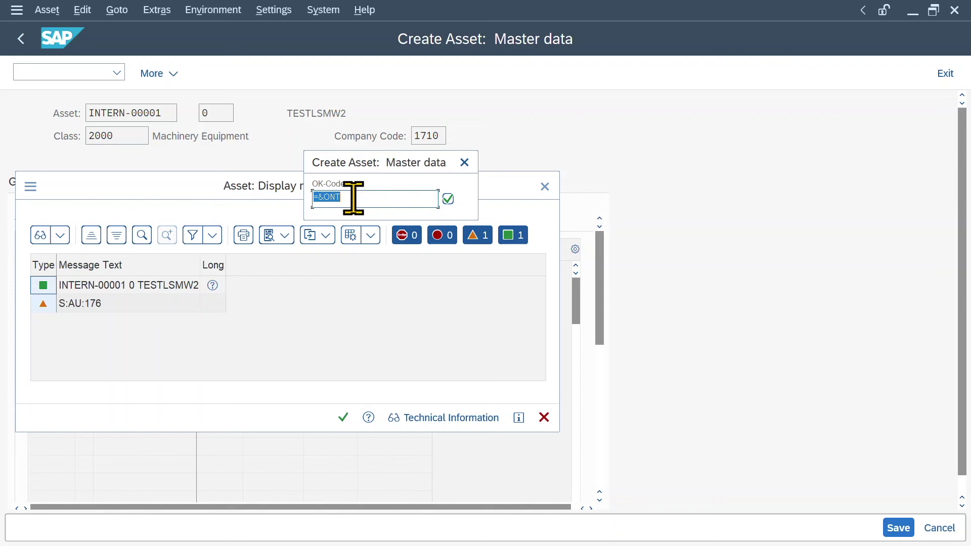
key(Return)
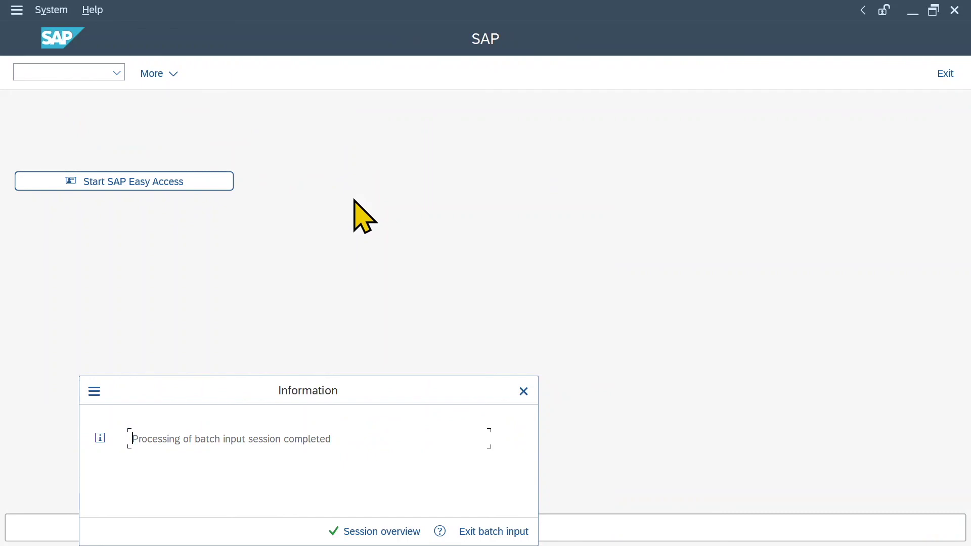
Step: Confirm no ZASSET1 session remains, then display asset 200009 (TESTLSMW2) in AS03
click(416, 530)
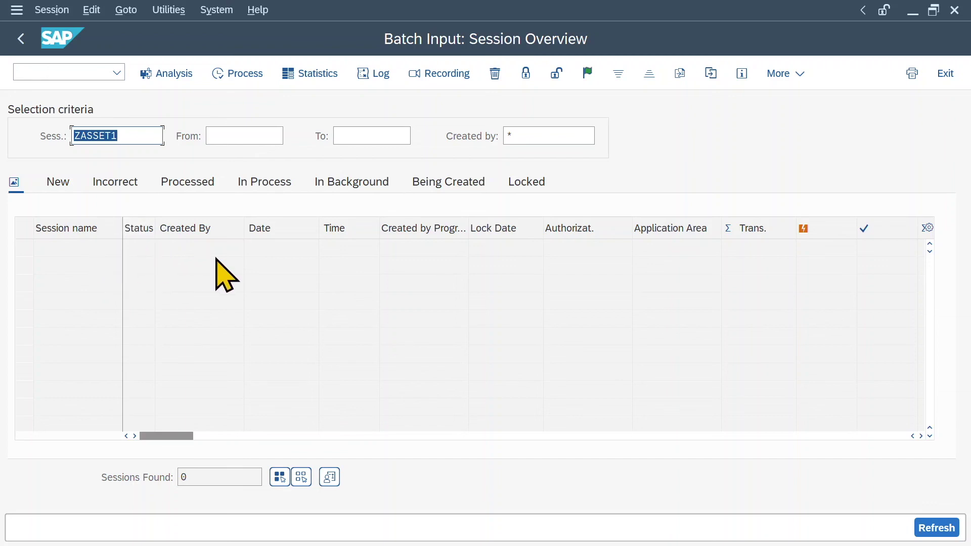
click(87, 73)
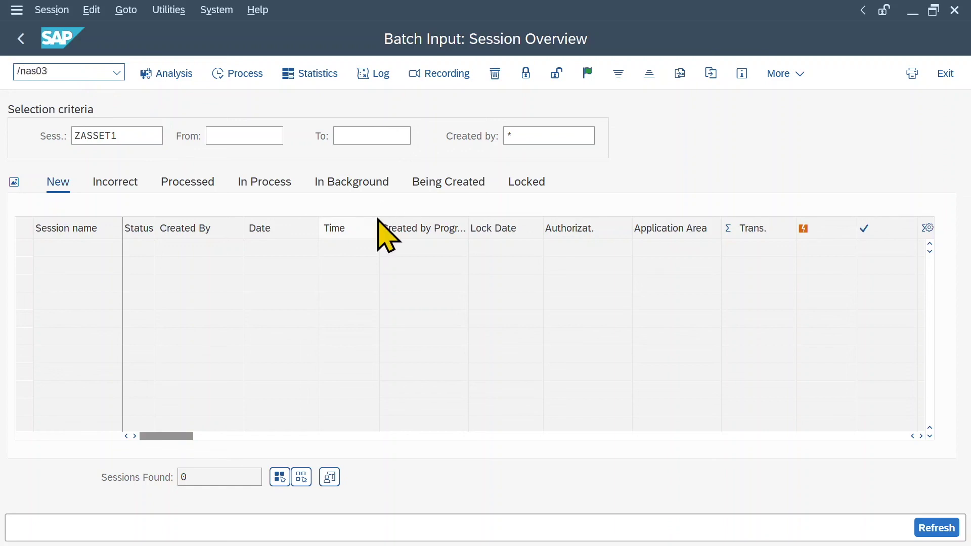
key(Return)
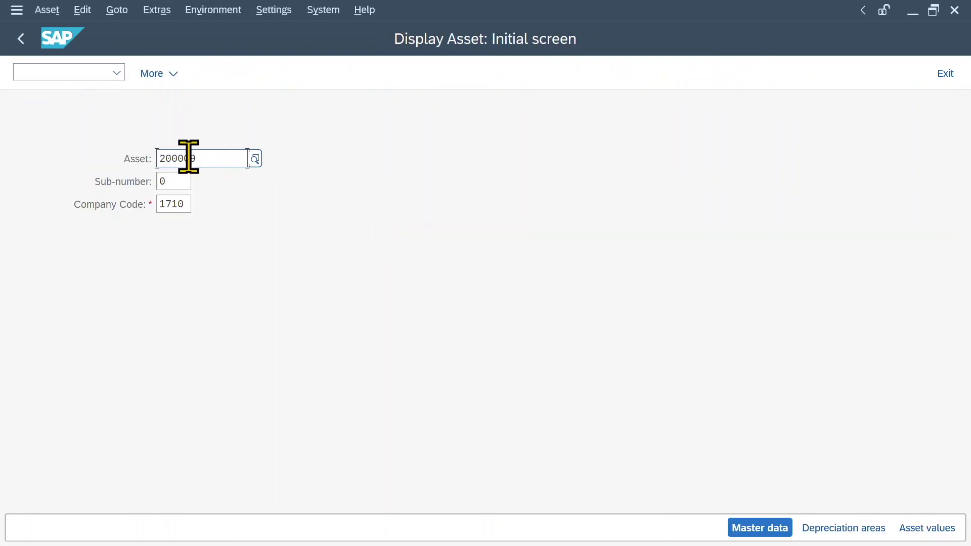
key(Return)
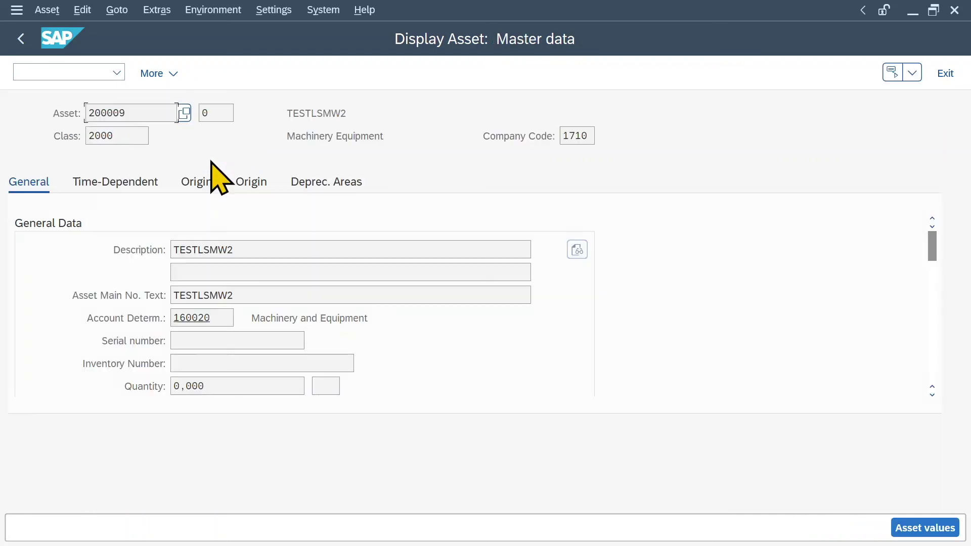
drag(242, 253, 160, 249)
click(249, 247)
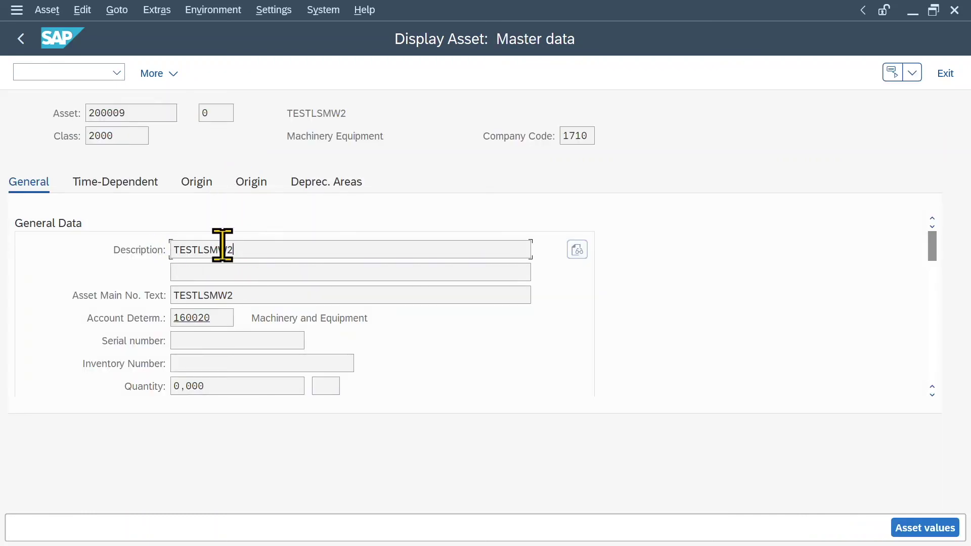